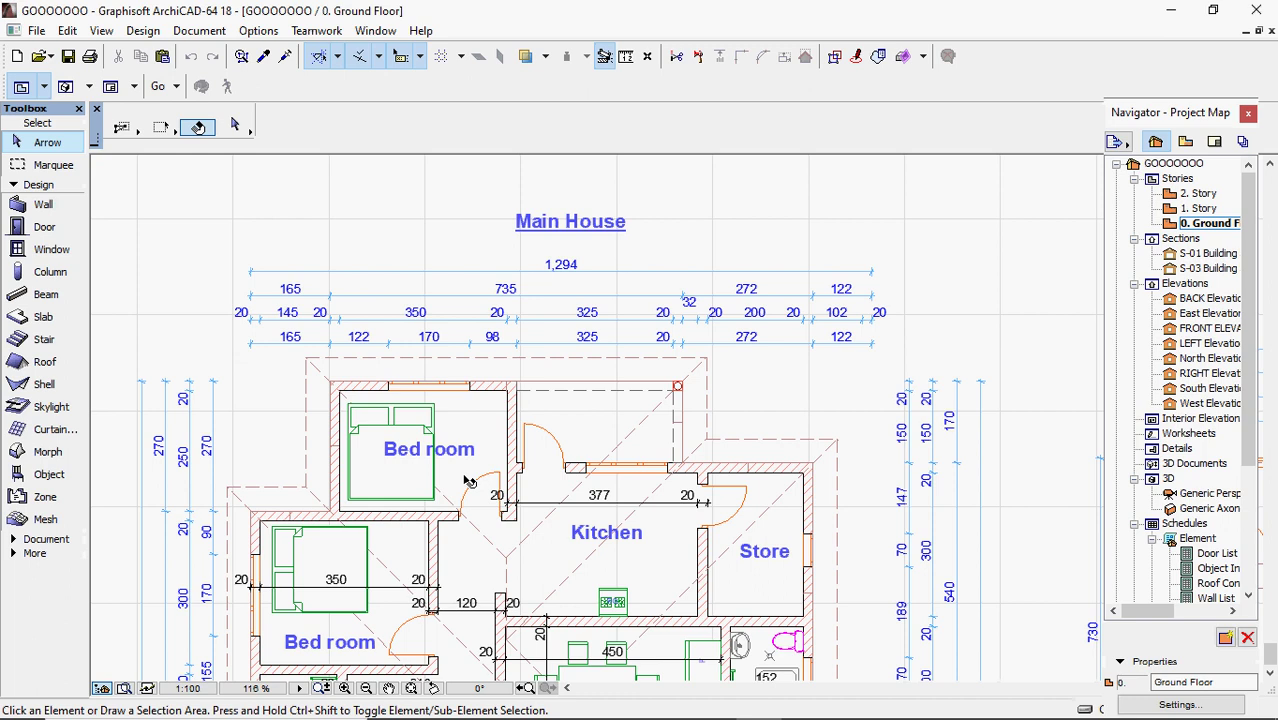
Examine the ground floor plans of the main house and the annexes, including their room layouts and dimensions.
{"action": "scroll", "coordinate": [470, 482], "scroll_direction": "down", "scroll_amount": 5}
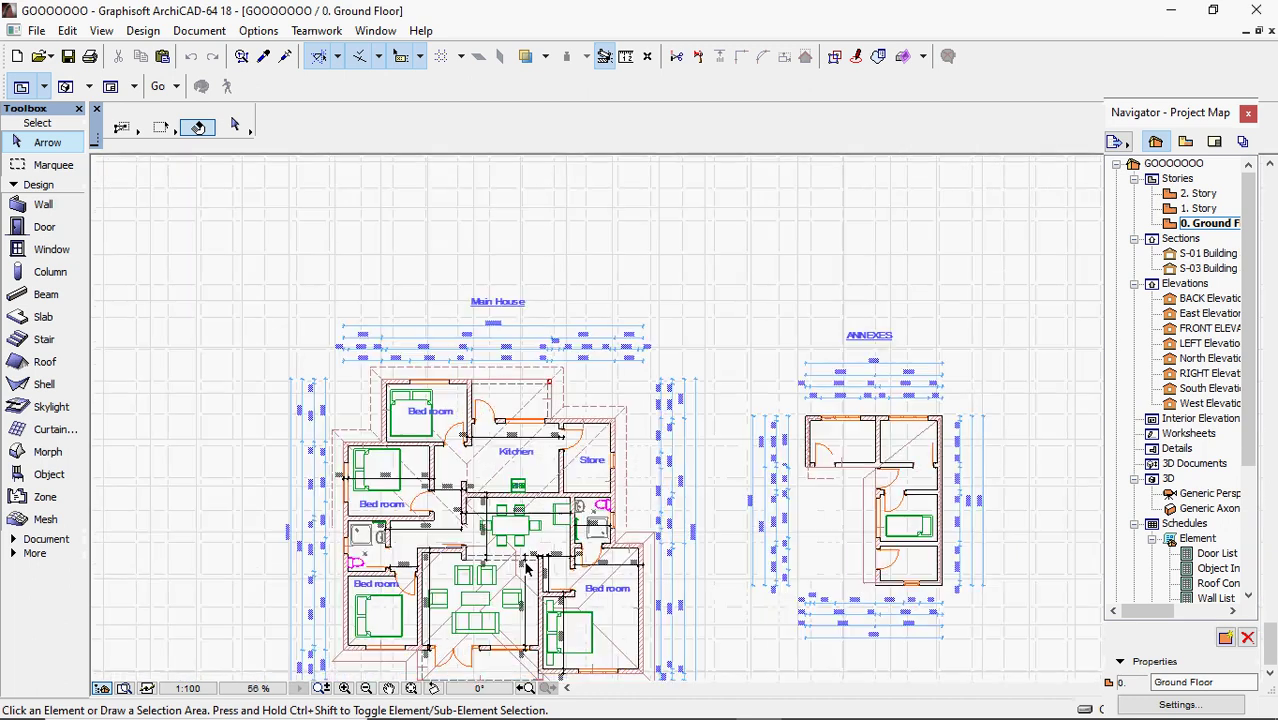
{"action": "scroll", "coordinate": [527, 566], "scroll_direction": "up", "scroll_amount": 2}
{"action": "scroll", "coordinate": [527, 566], "scroll_direction": "up", "scroll_amount": 1}
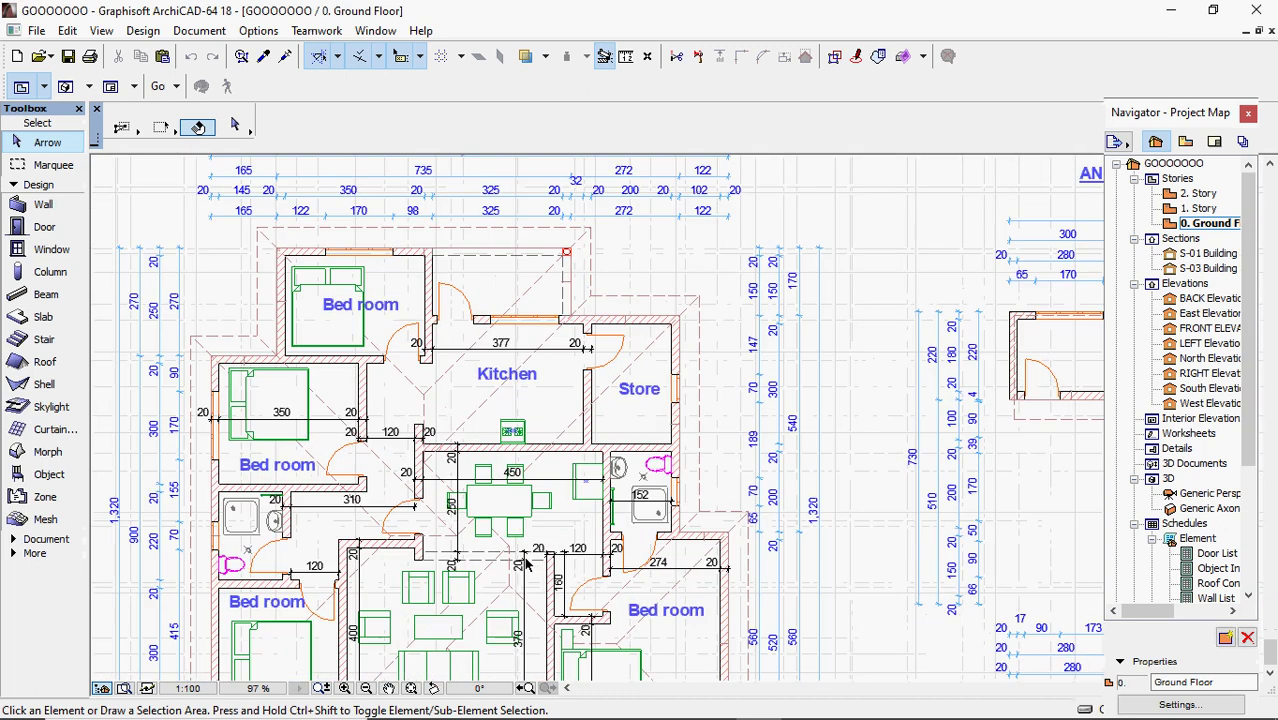
{"action": "scroll", "coordinate": [527, 566], "scroll_direction": "down", "scroll_amount": 3}
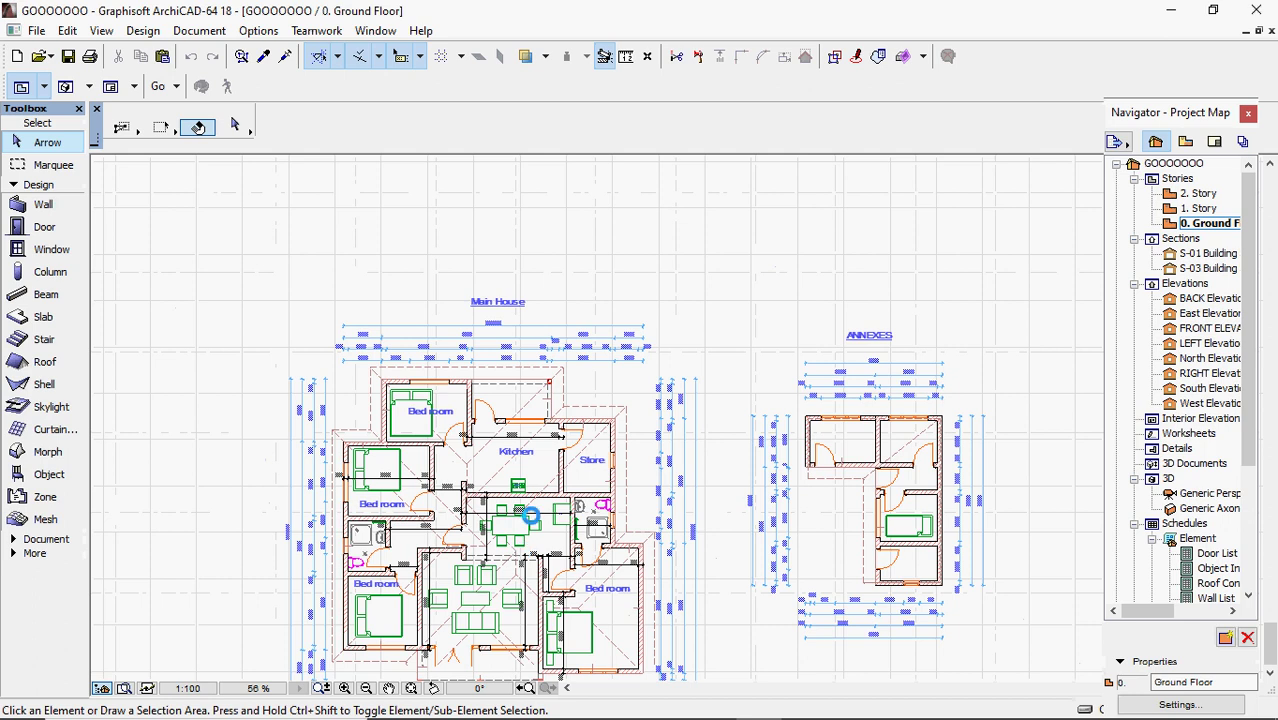
{"action": "scroll", "coordinate": [530, 516], "scroll_direction": "up", "scroll_amount": 2}
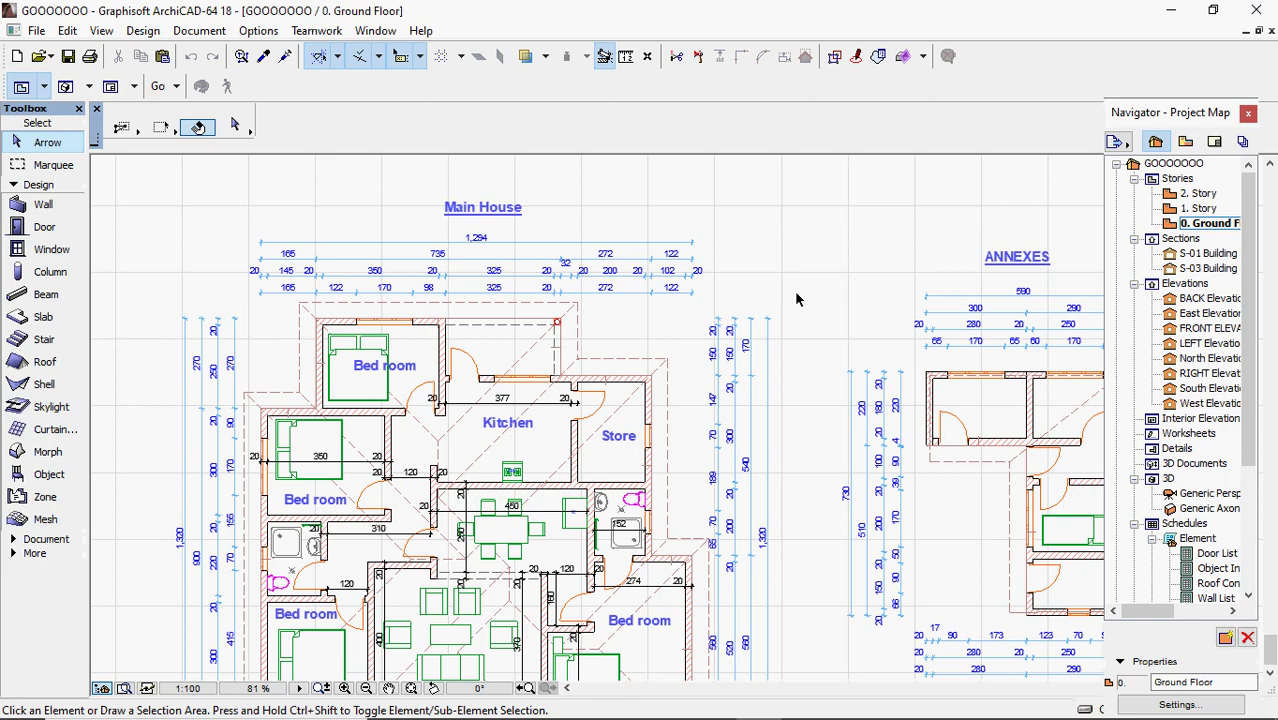
View the project in 3D and orbit around the house to inspect its front facade, roof, fence and gate.
{"action": "key", "text": "F3"}
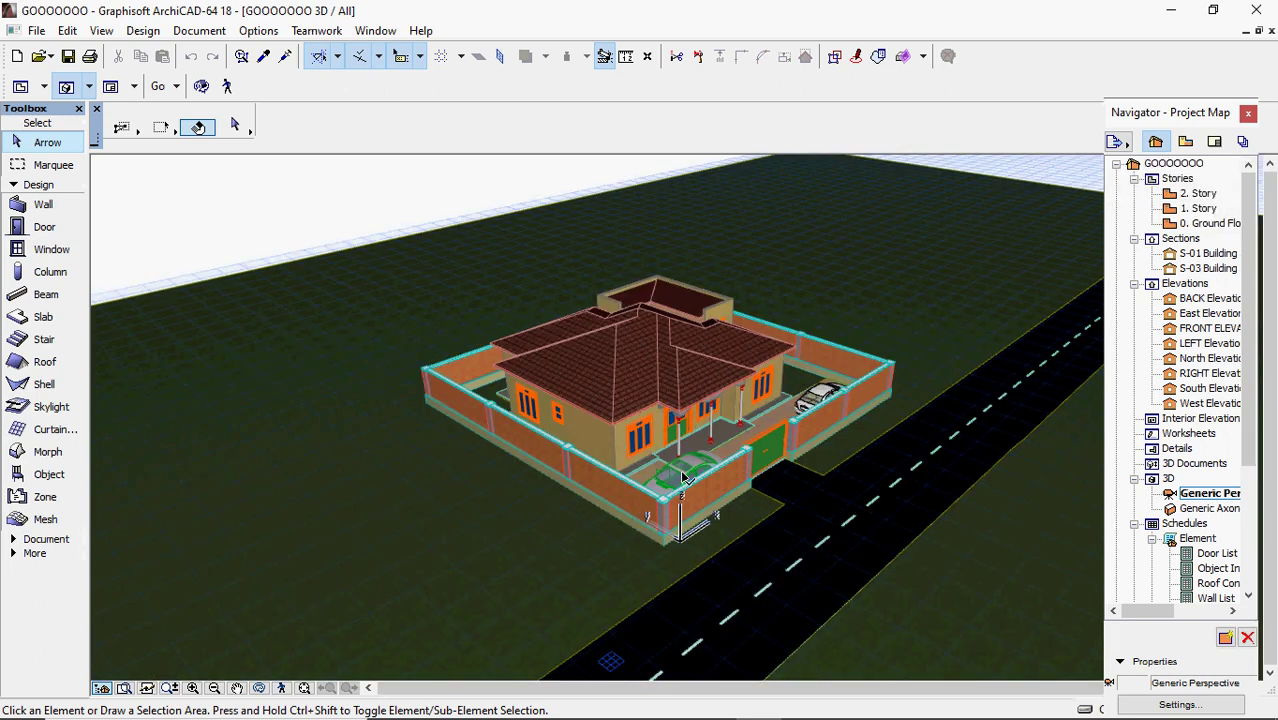
{"action": "scroll", "coordinate": [683, 478], "scroll_direction": "up", "scroll_amount": 2}
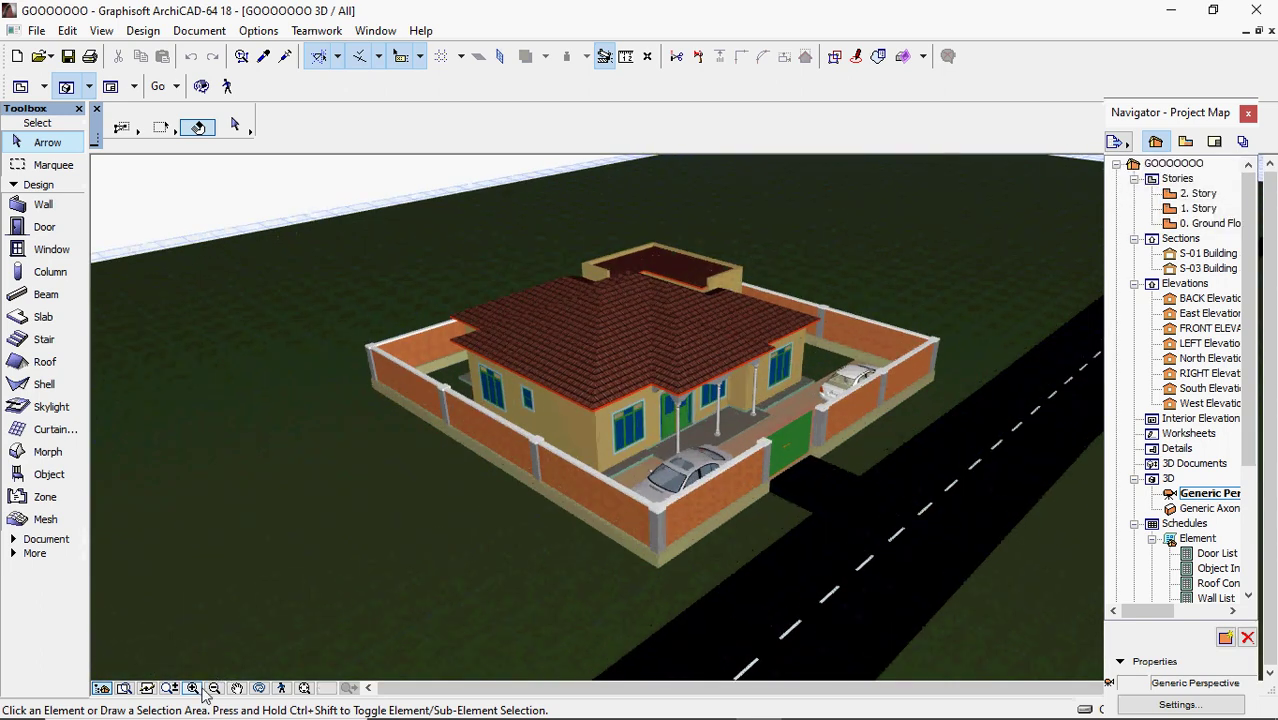
{"action": "left_click", "coordinate": [259, 688]}
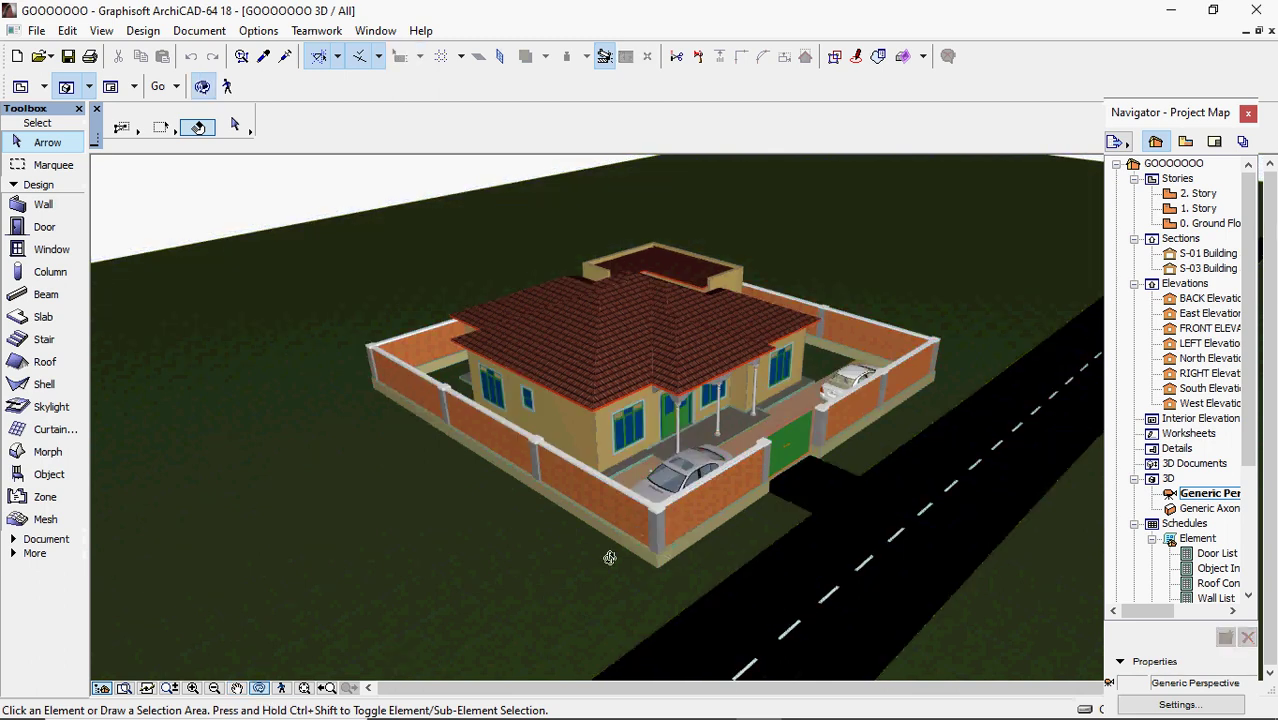
{"action": "left_click_drag", "start_coordinate": [609, 557], "coordinate": [563, 420]}
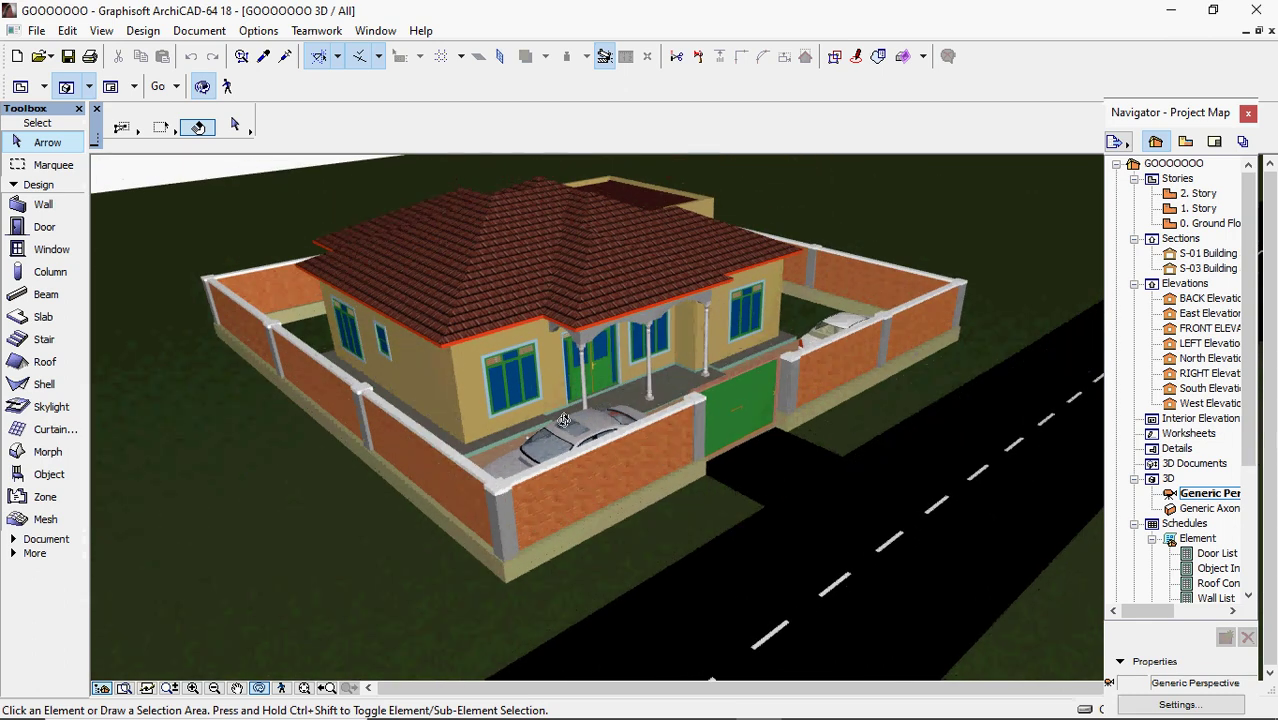
{"action": "scroll", "coordinate": [563, 420], "scroll_direction": "up", "scroll_amount": 1}
{"action": "mouse_move", "coordinate": [600, 473]}
{"action": "left_mouse_down"}
{"action": "mouse_move", "coordinate": [616, 462]}
{"action": "mouse_move", "coordinate": [597, 445]}
{"action": "mouse_move", "coordinate": [623, 482]}
{"action": "mouse_move", "coordinate": [664, 483]}
{"action": "mouse_move", "coordinate": [581, 494]}
{"action": "mouse_move", "coordinate": [605, 486]}
{"action": "left_mouse_up"}
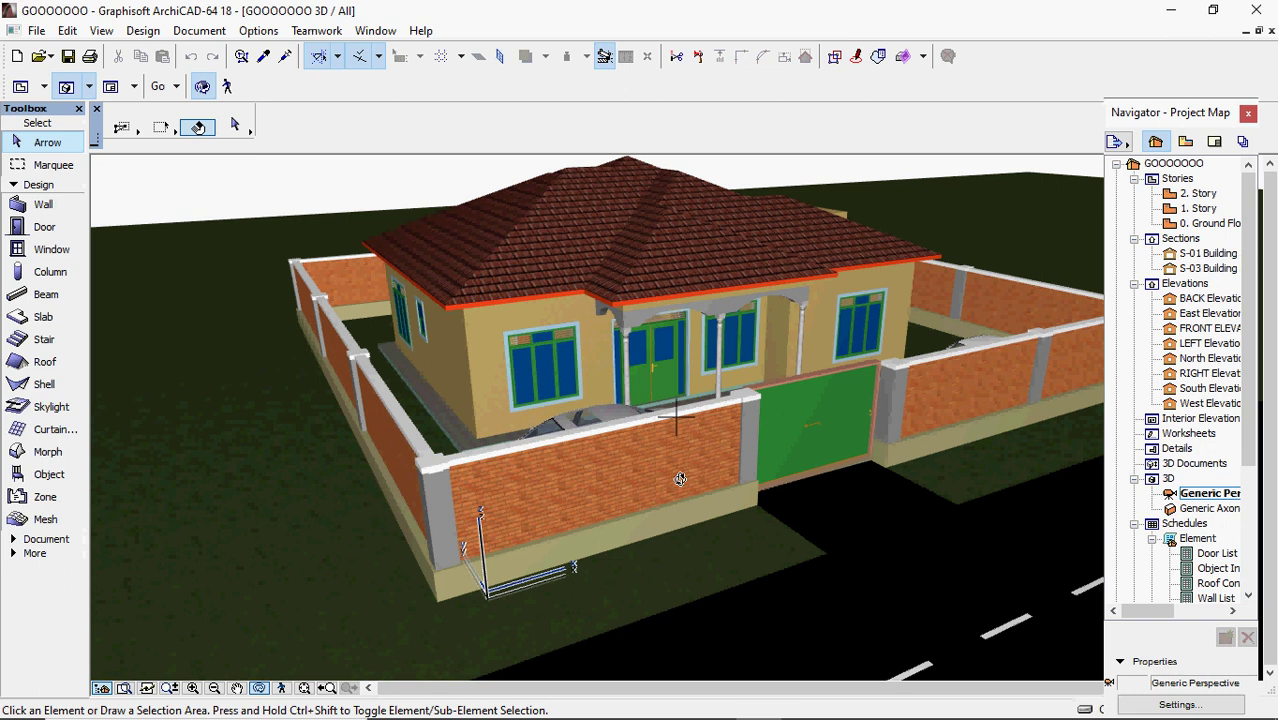
Return to the ground floor plan and look over the main house and annexes side by side.
{"action": "key", "text": "F2"}
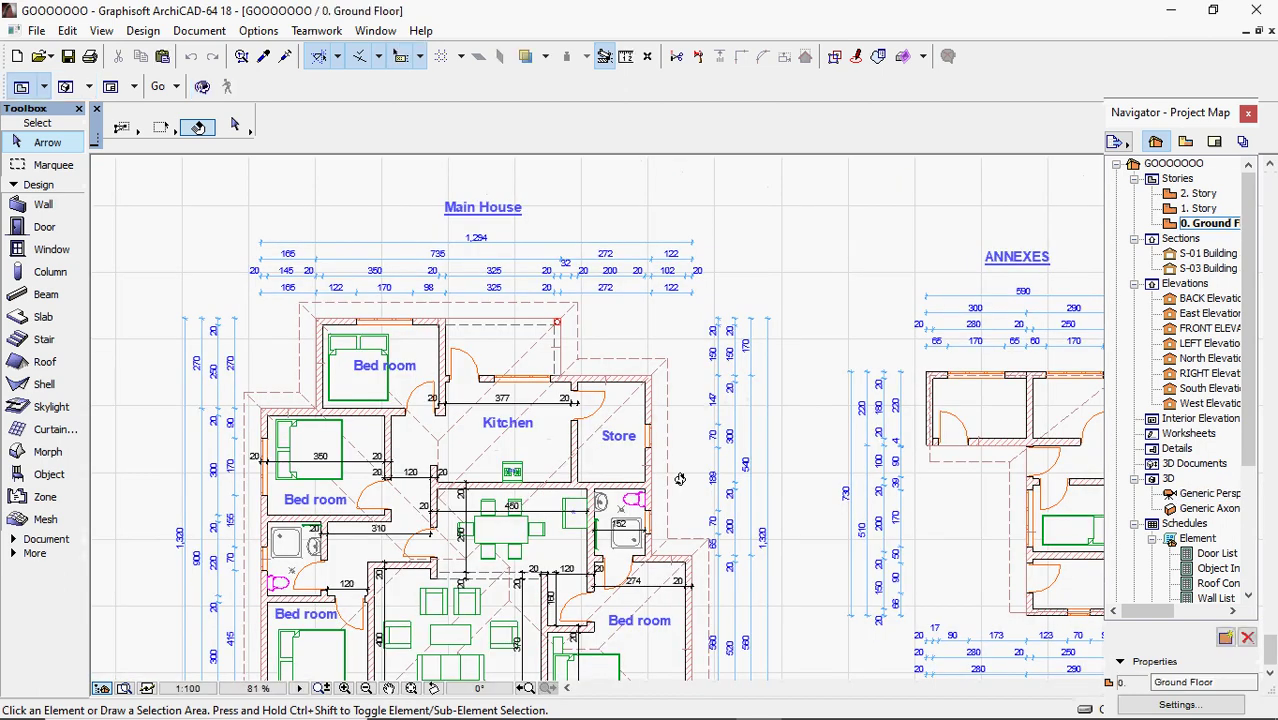
{"action": "scroll", "coordinate": [601, 423], "scroll_direction": "down", "scroll_amount": 4}
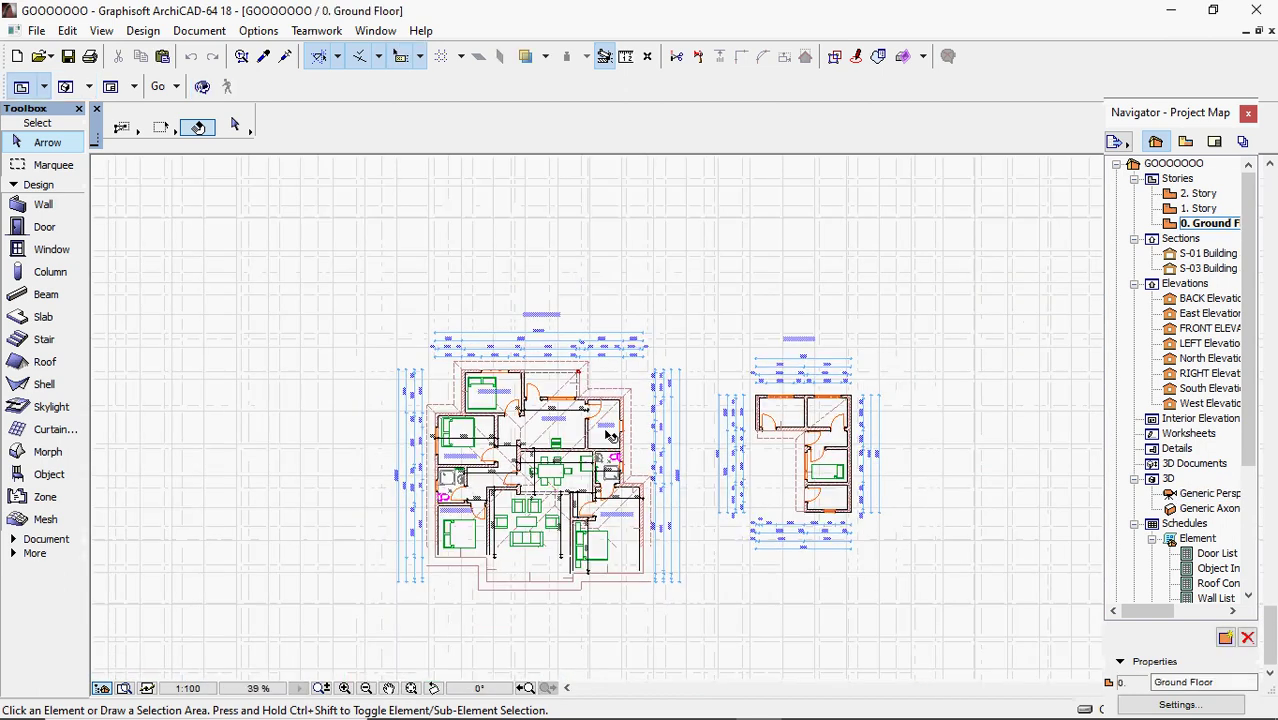
{"action": "scroll", "coordinate": [560, 552], "scroll_direction": "up", "scroll_amount": 3}
{"action": "scroll", "coordinate": [542, 411], "scroll_direction": "down", "scroll_amount": 3}
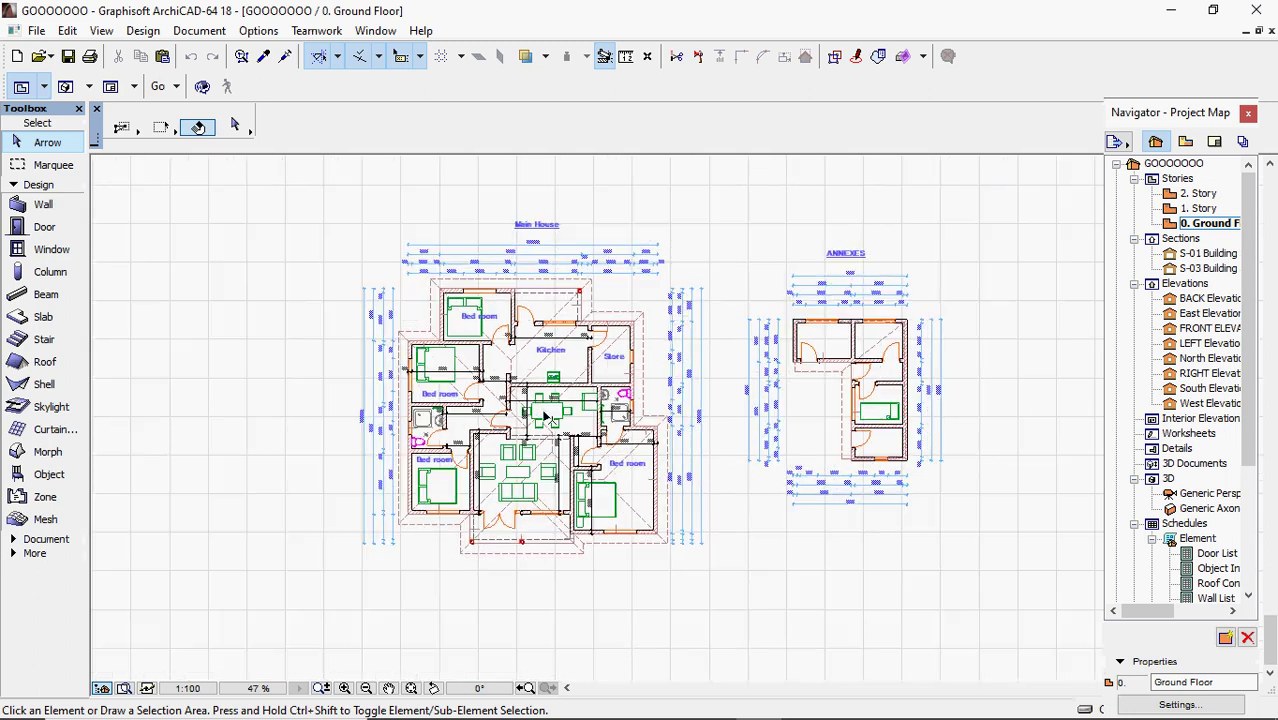
{"action": "scroll", "coordinate": [655, 425], "scroll_direction": "up", "scroll_amount": 3}
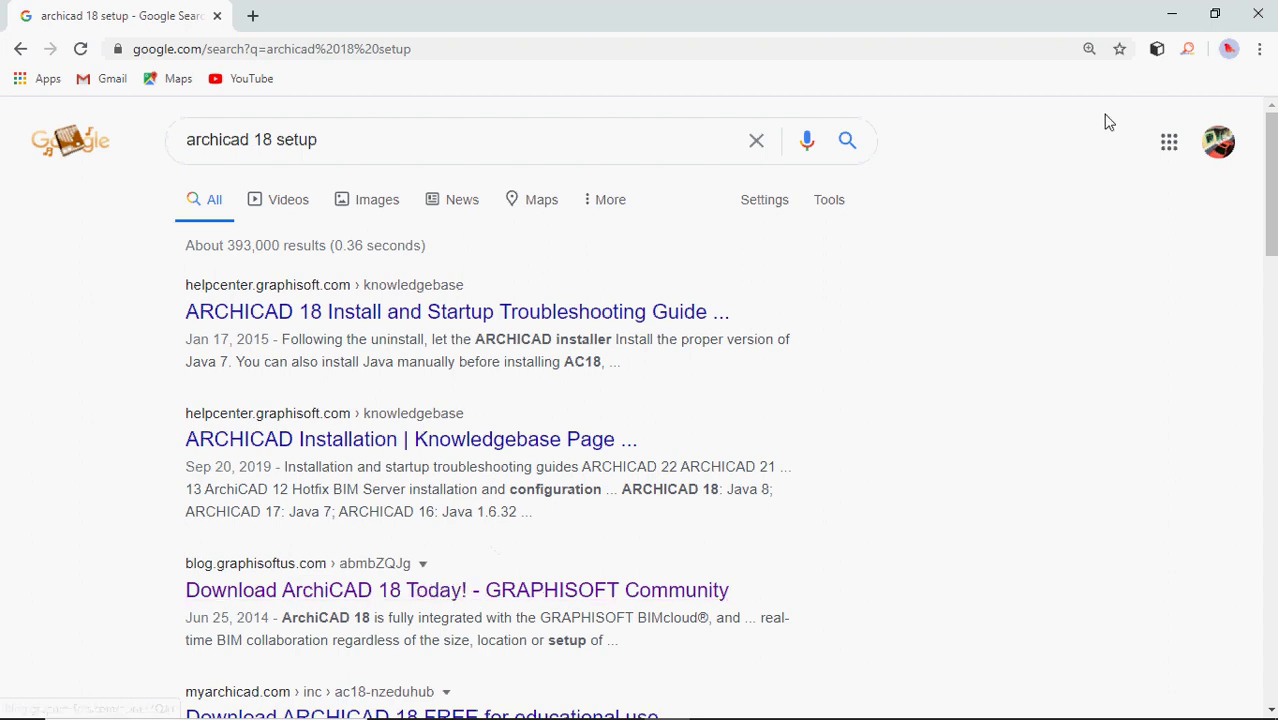
Minimize the open windows, launch ArchiCAD 18 from the desktop and create a new project using ArchiCAD 18 Template.tpl.
{"action": "left_click", "coordinate": [1180, 20]}
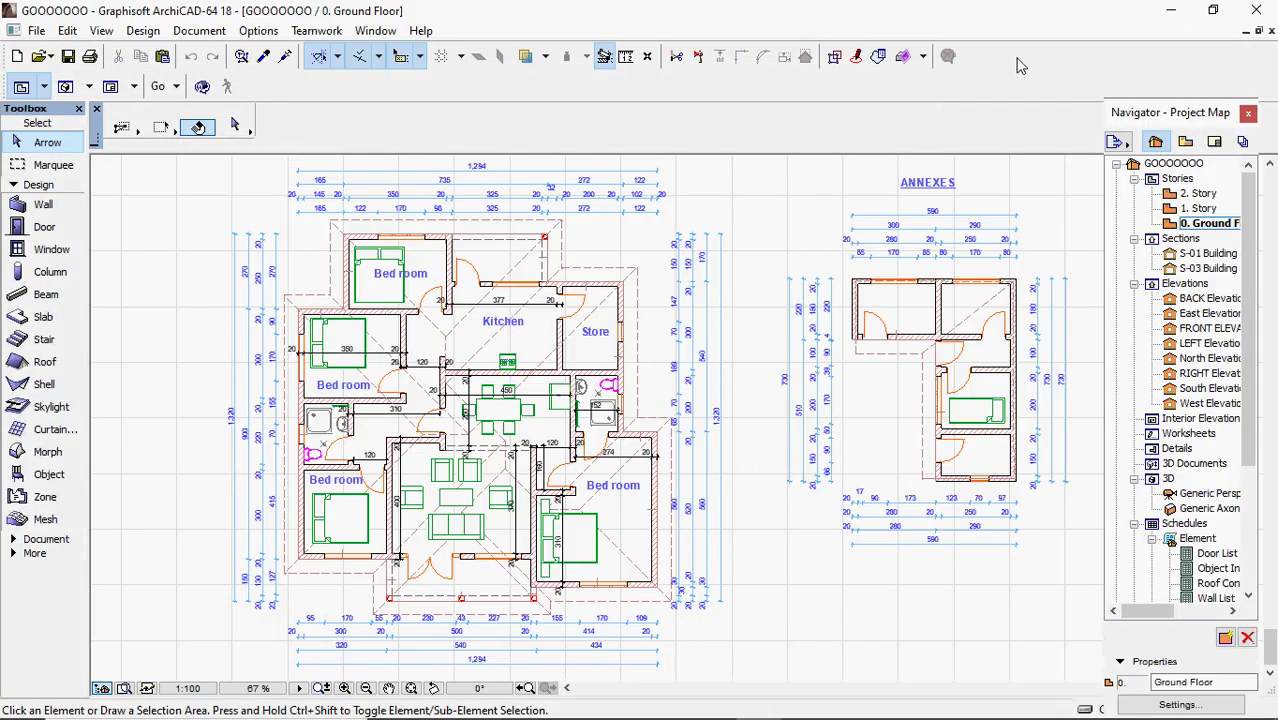
{"action": "left_click", "coordinate": [1171, 10]}
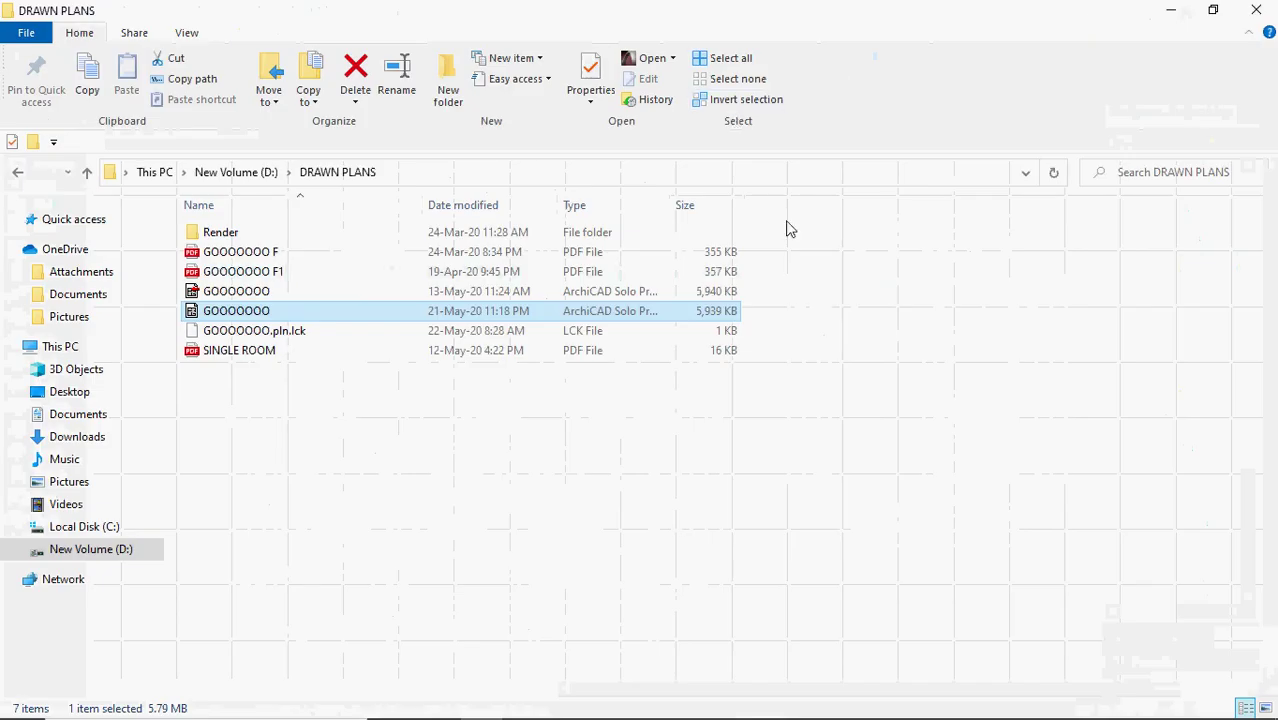
{"action": "left_click", "coordinate": [1170, 10]}
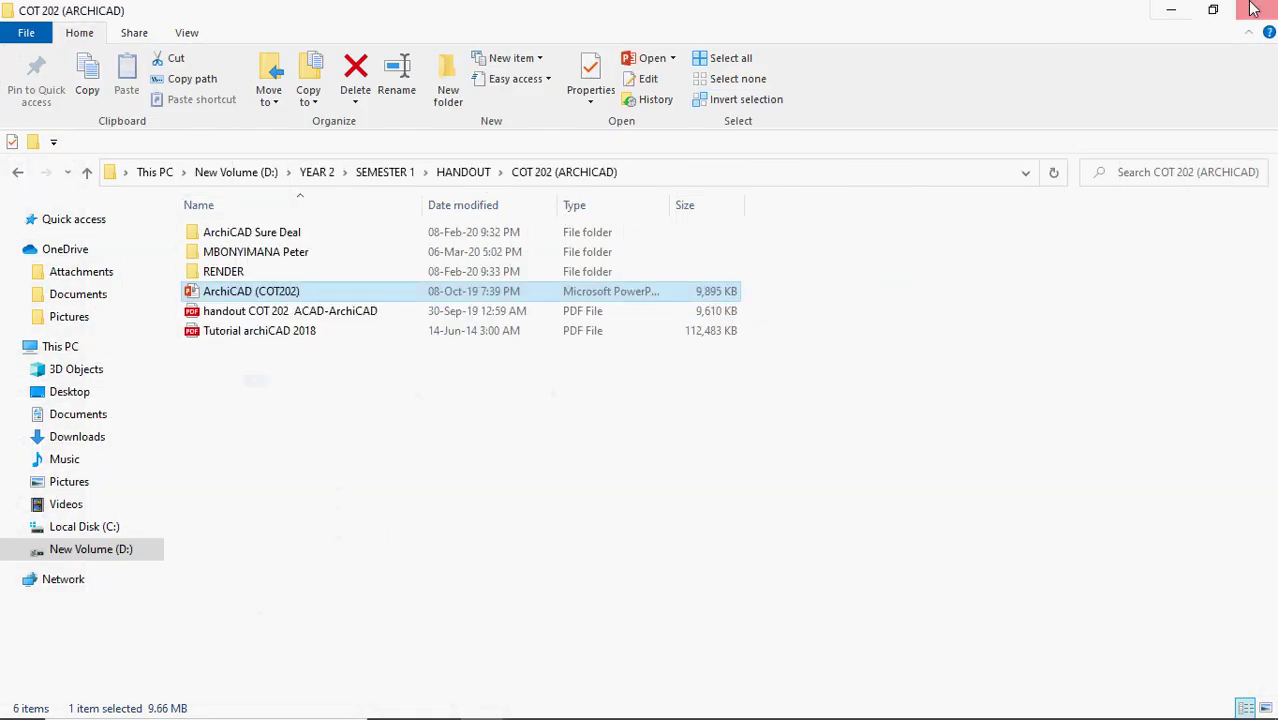
{"action": "left_click", "coordinate": [1171, 10]}
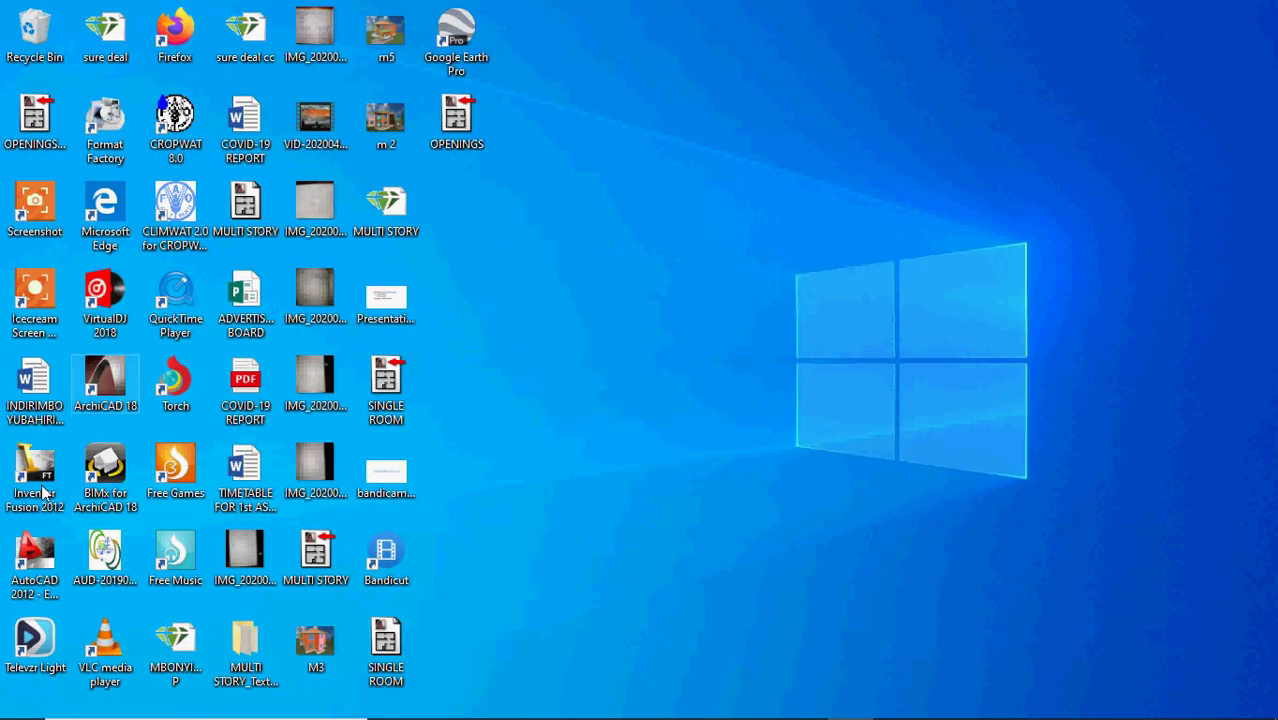
{"action": "double_click", "coordinate": [102, 397]}
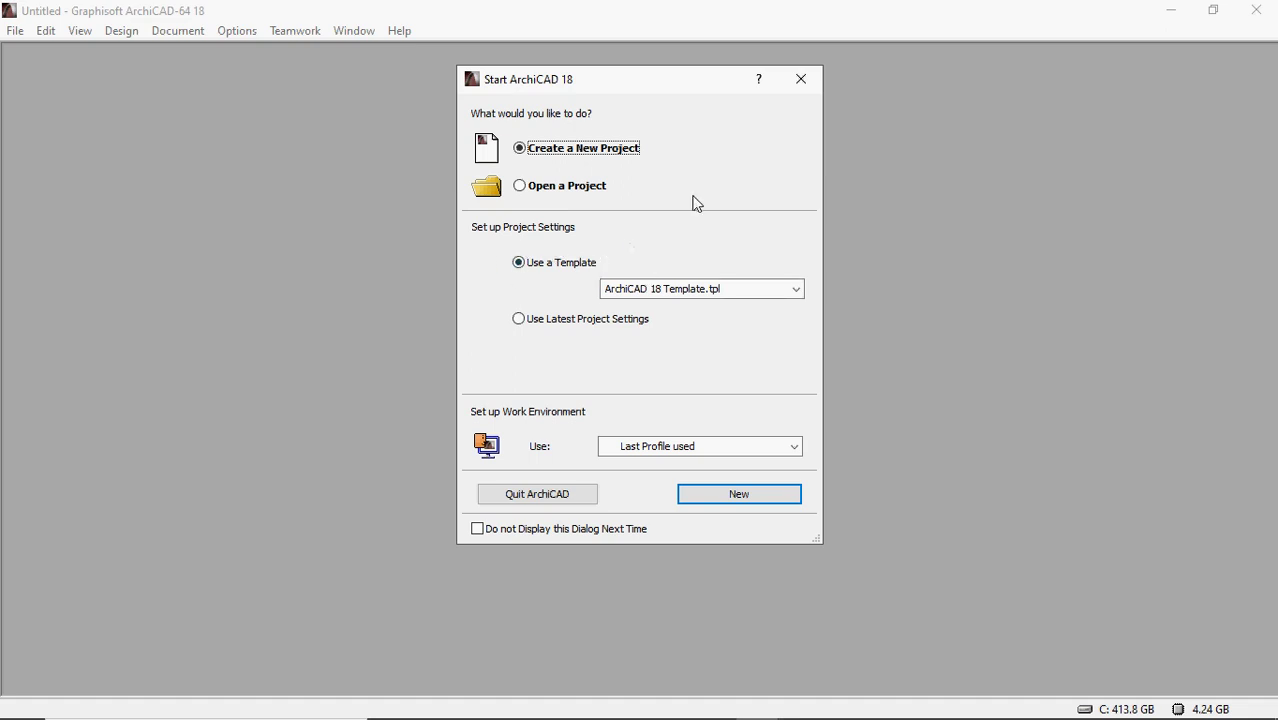
{"action": "left_click", "coordinate": [765, 497]}
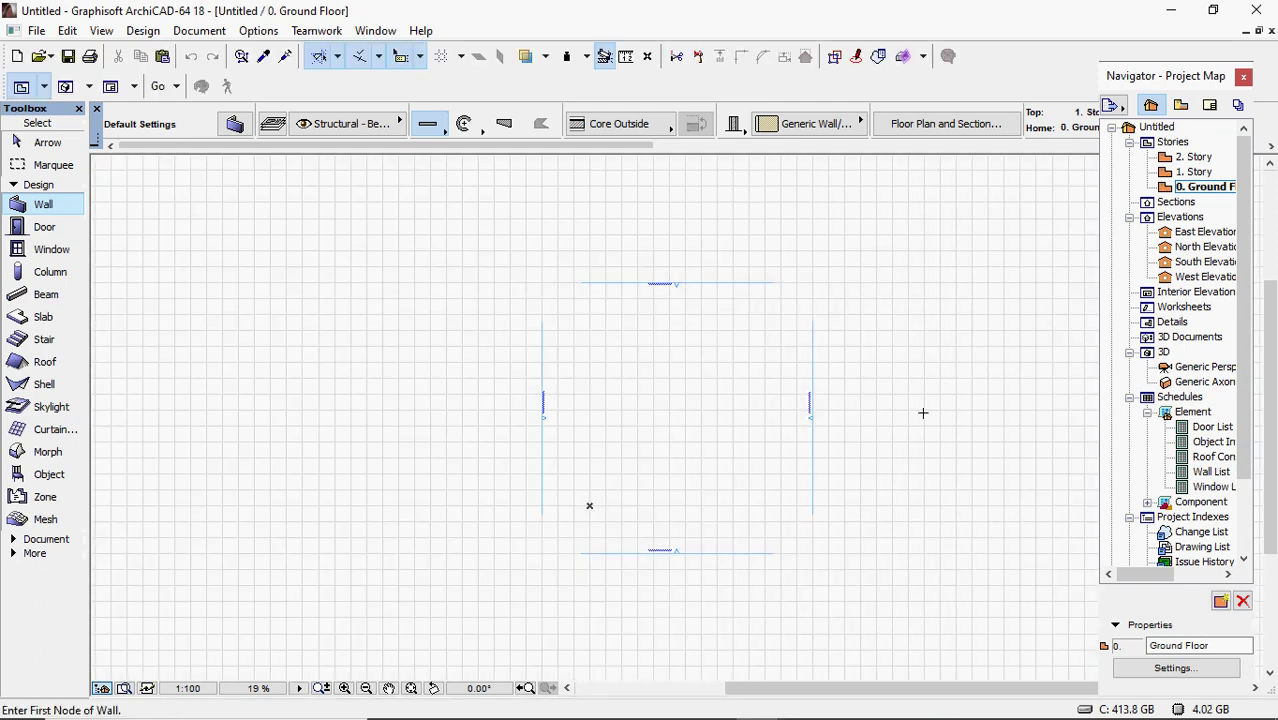
{"action": "scroll", "coordinate": [919, 416], "scroll_direction": "up", "scroll_amount": 1}
{"action": "scroll", "coordinate": [636, 388], "scroll_direction": "up", "scroll_amount": 1}
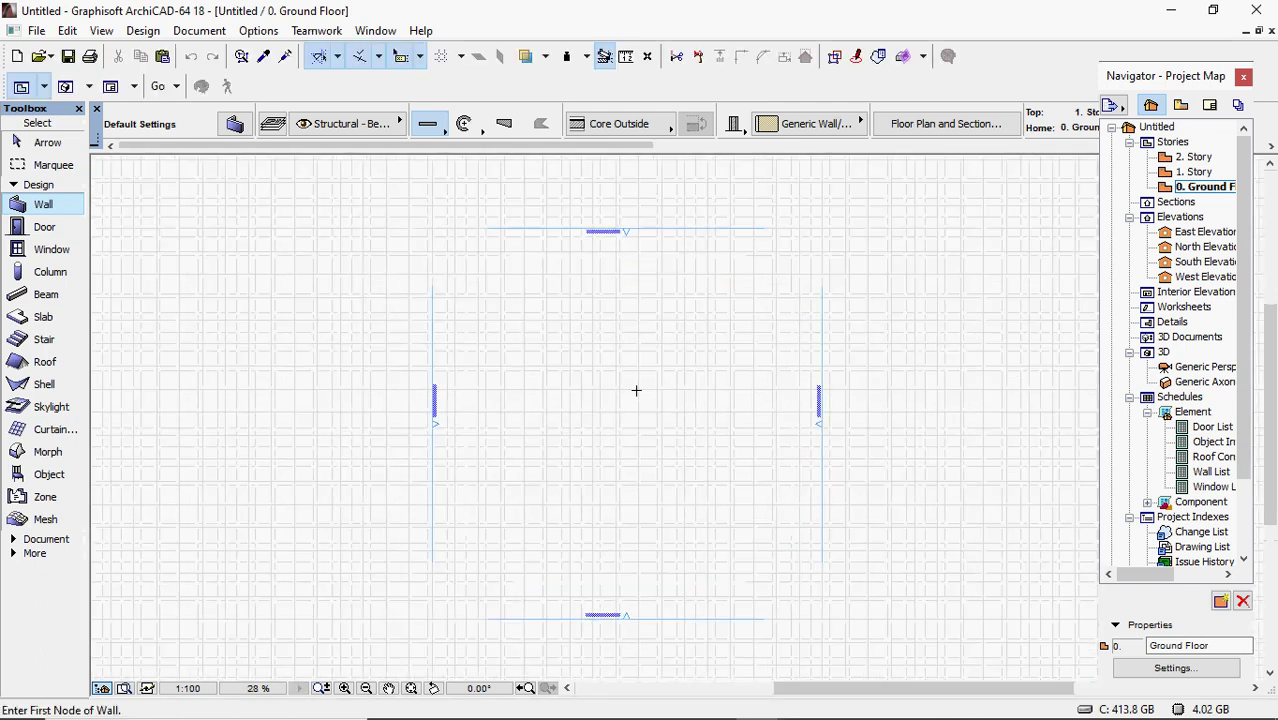
{"action": "scroll", "coordinate": [502, 547], "scroll_direction": "down", "scroll_amount": 1}
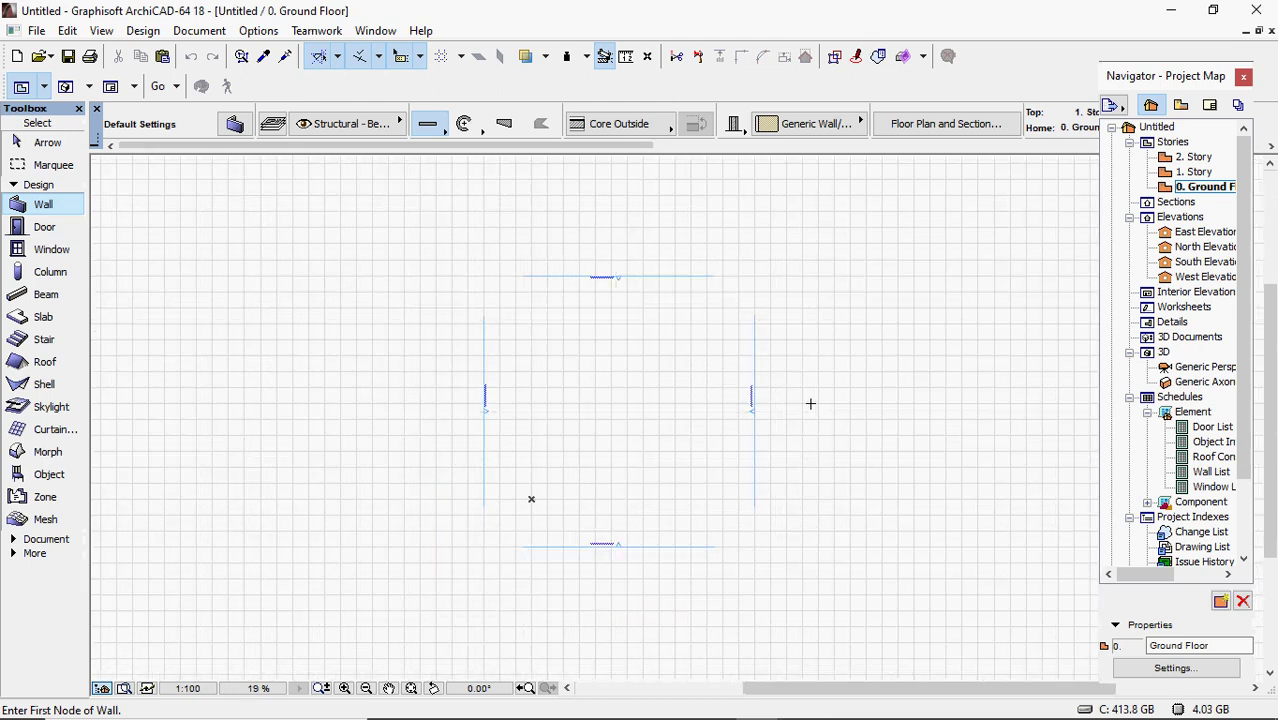
{"action": "scroll", "coordinate": [530, 499], "scroll_direction": "down", "scroll_amount": 1}
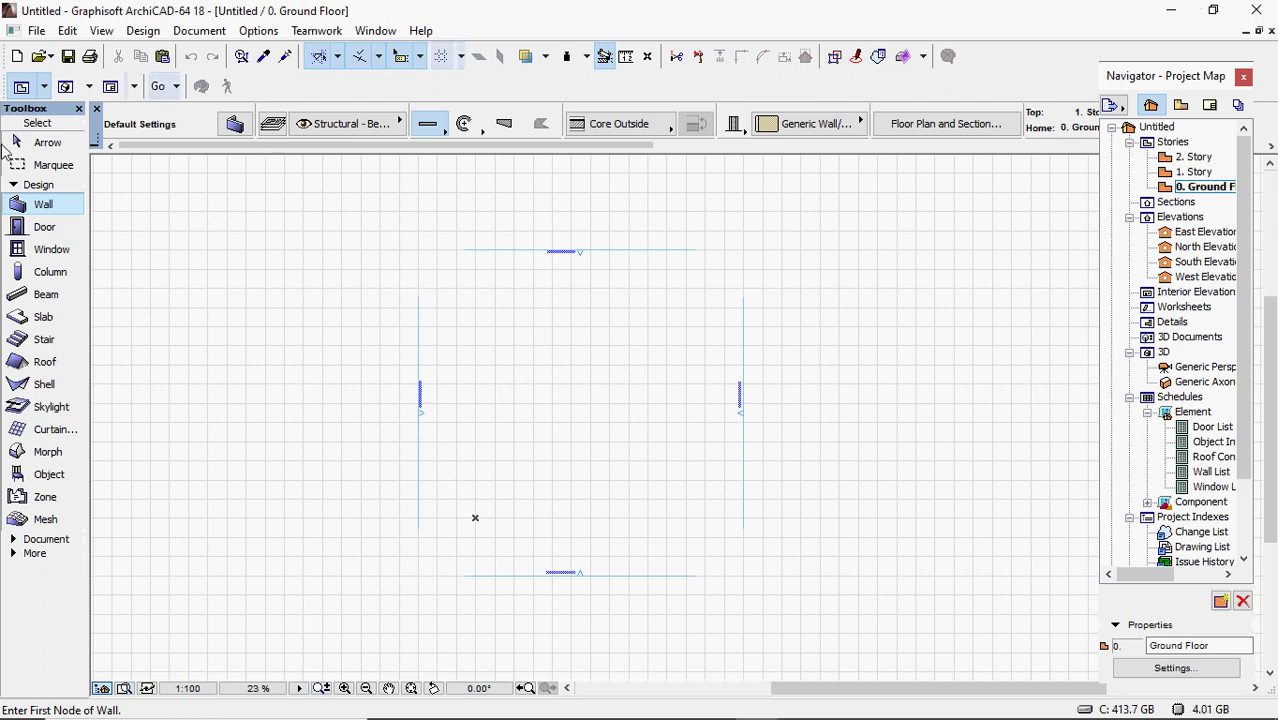
Review the available commands for file handling, editing, view control and design in the new project.
{"action": "left_click", "coordinate": [36, 31]}
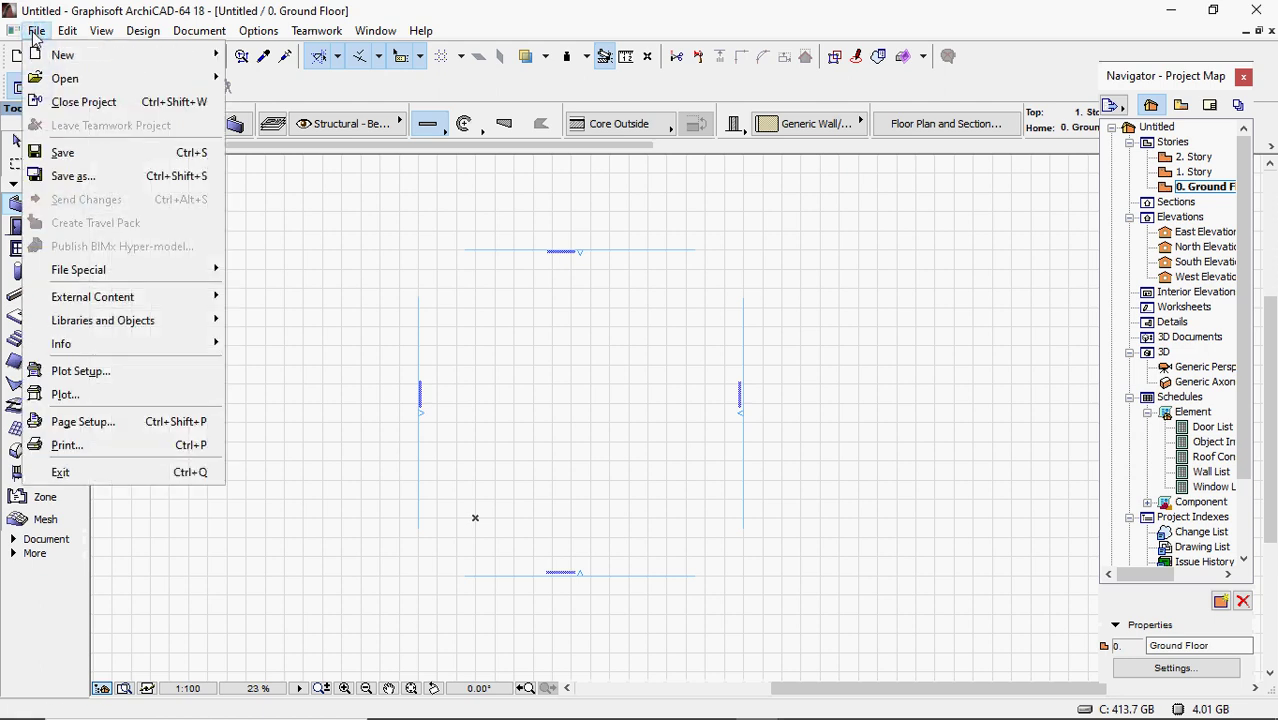
{"action": "mouse_move", "coordinate": [46, 60]}
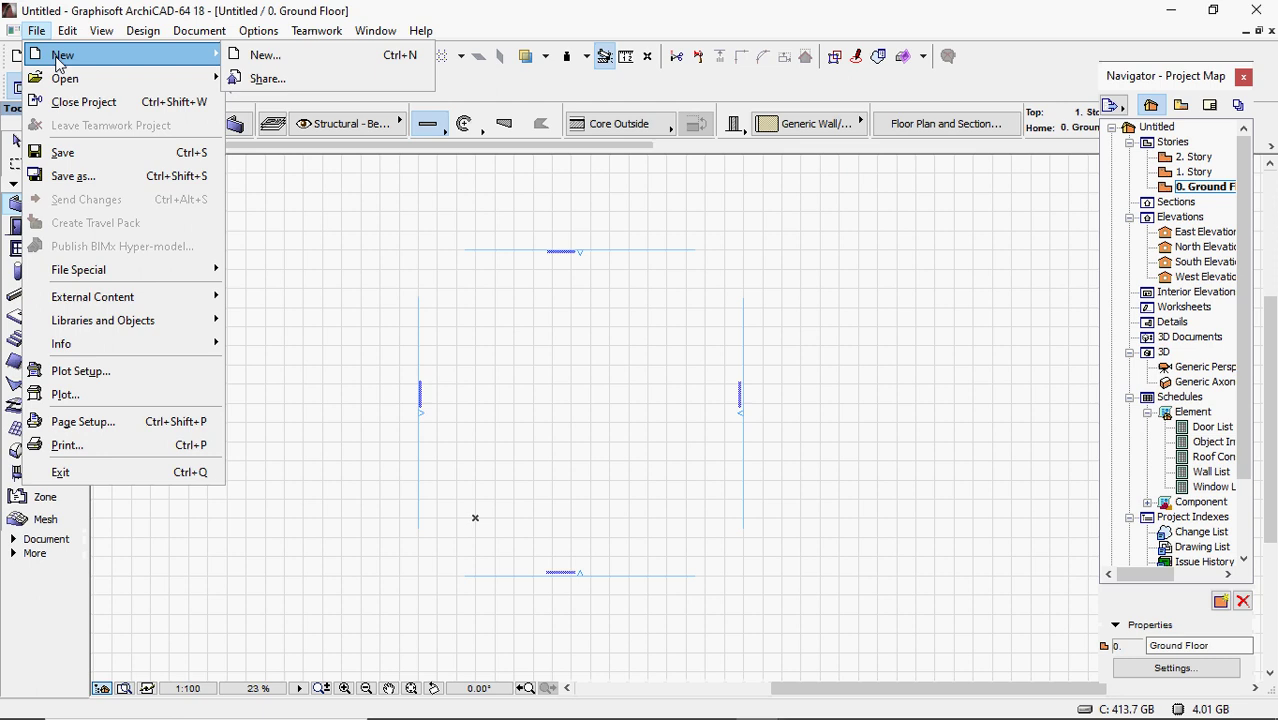
{"action": "mouse_move", "coordinate": [70, 80]}
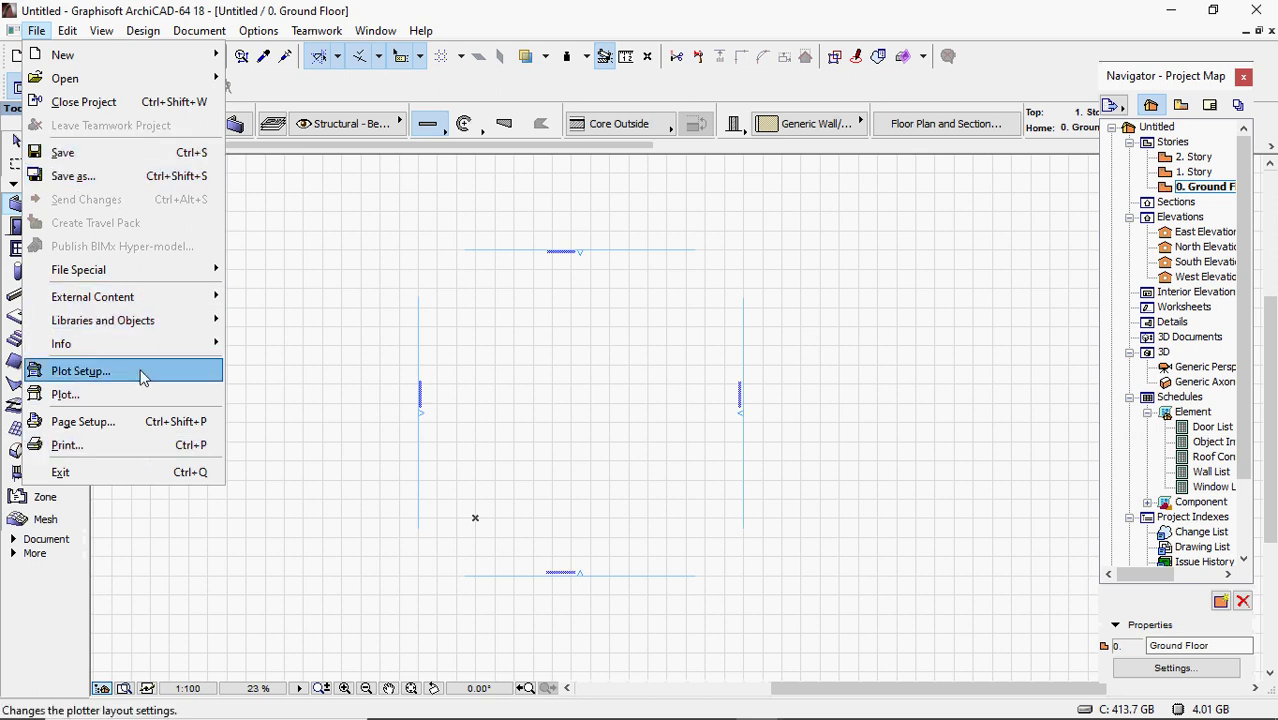
{"action": "mouse_move", "coordinate": [67, 30]}
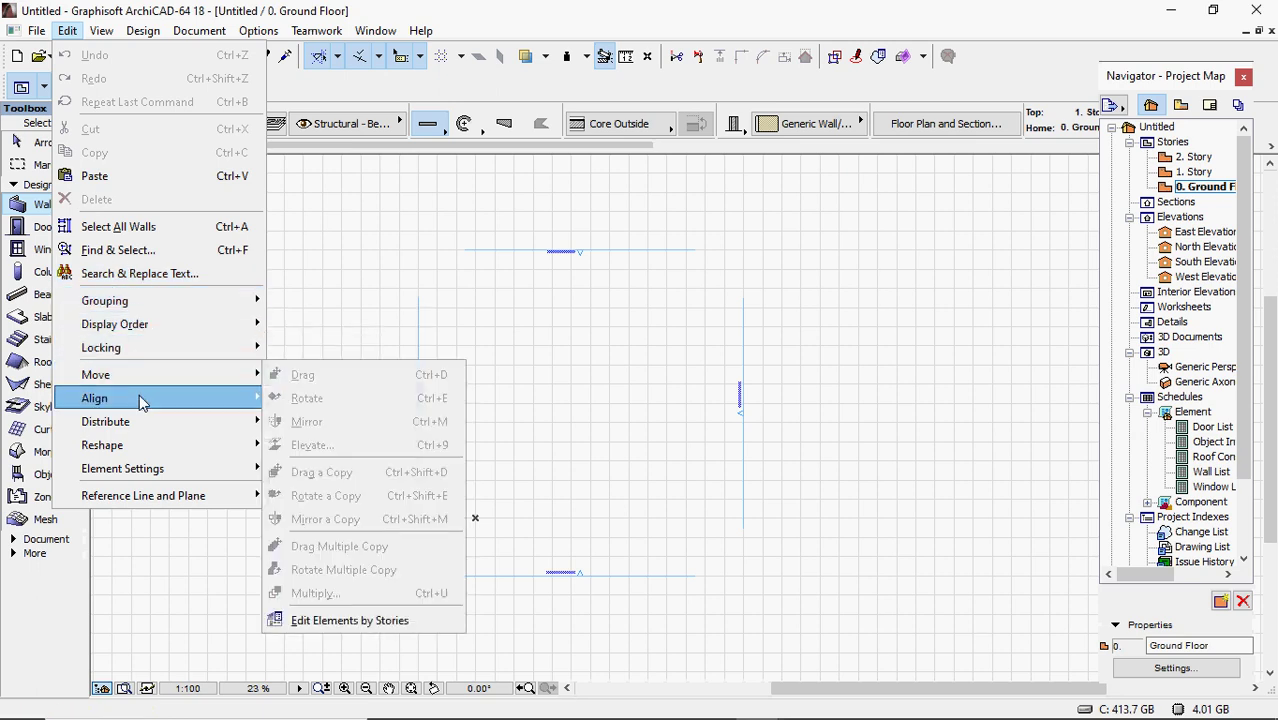
{"action": "mouse_move", "coordinate": [137, 425]}
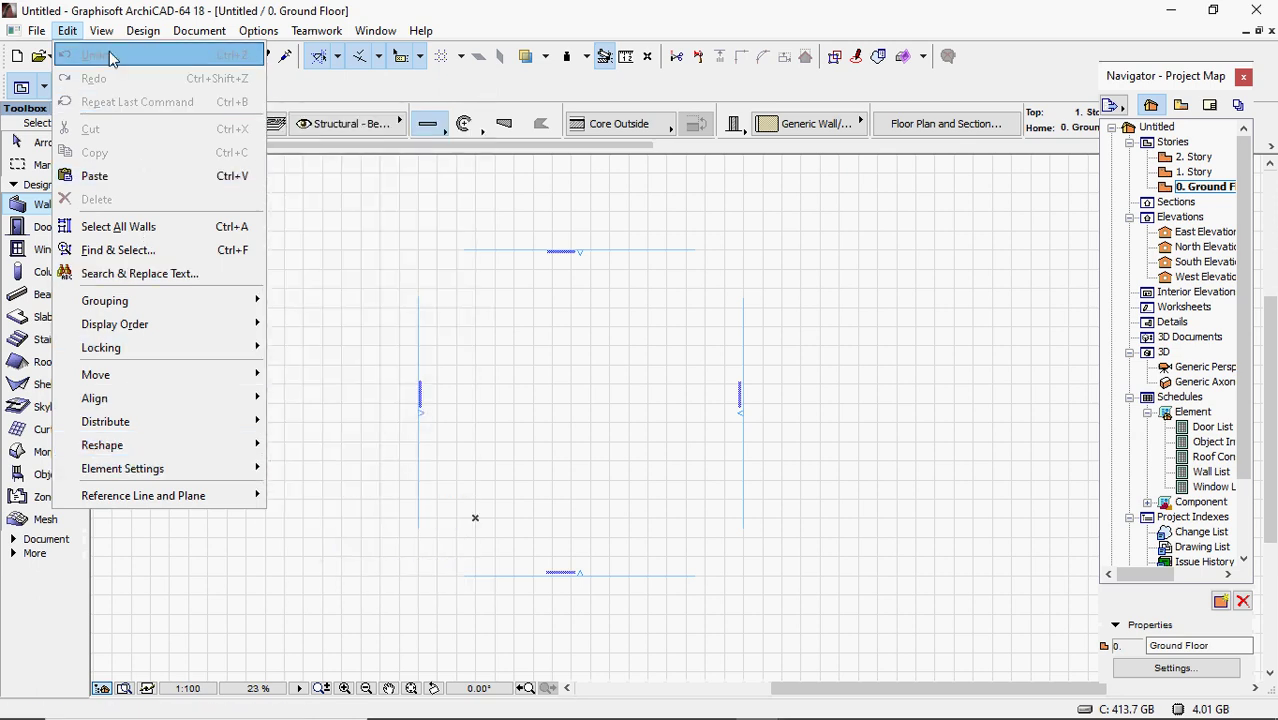
{"action": "mouse_move", "coordinate": [105, 35]}
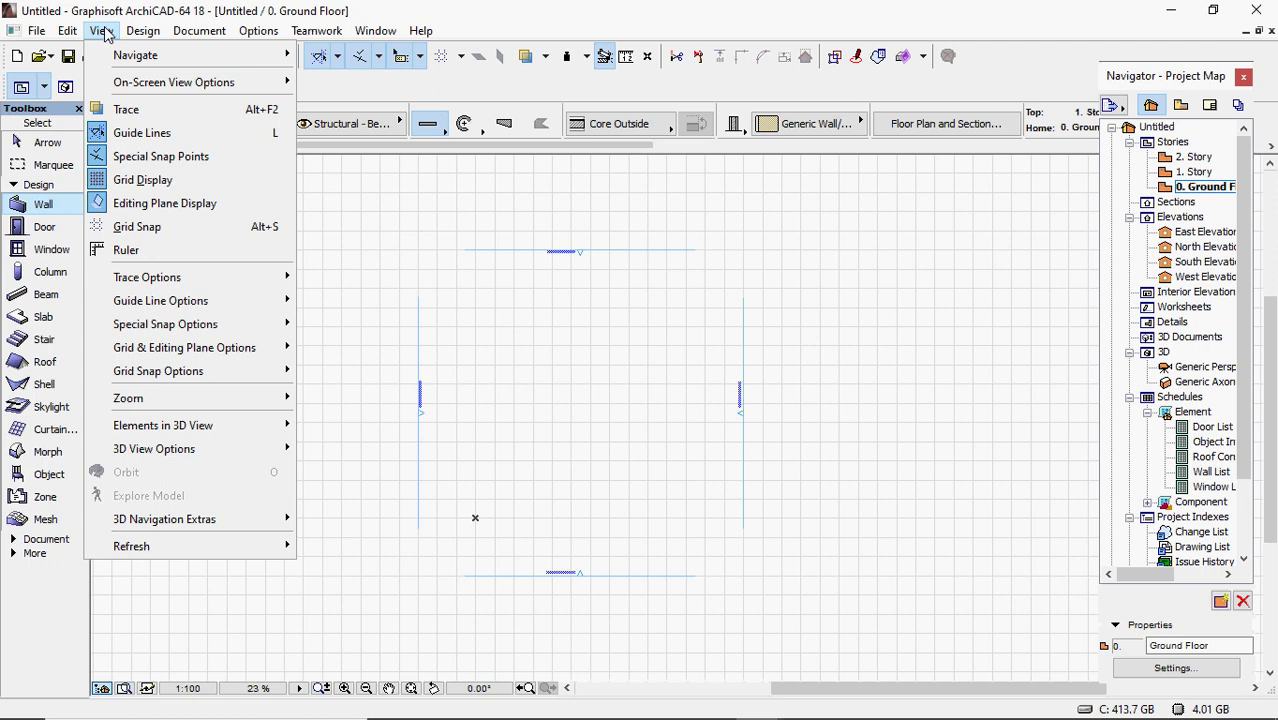
{"action": "mouse_move", "coordinate": [119, 56]}
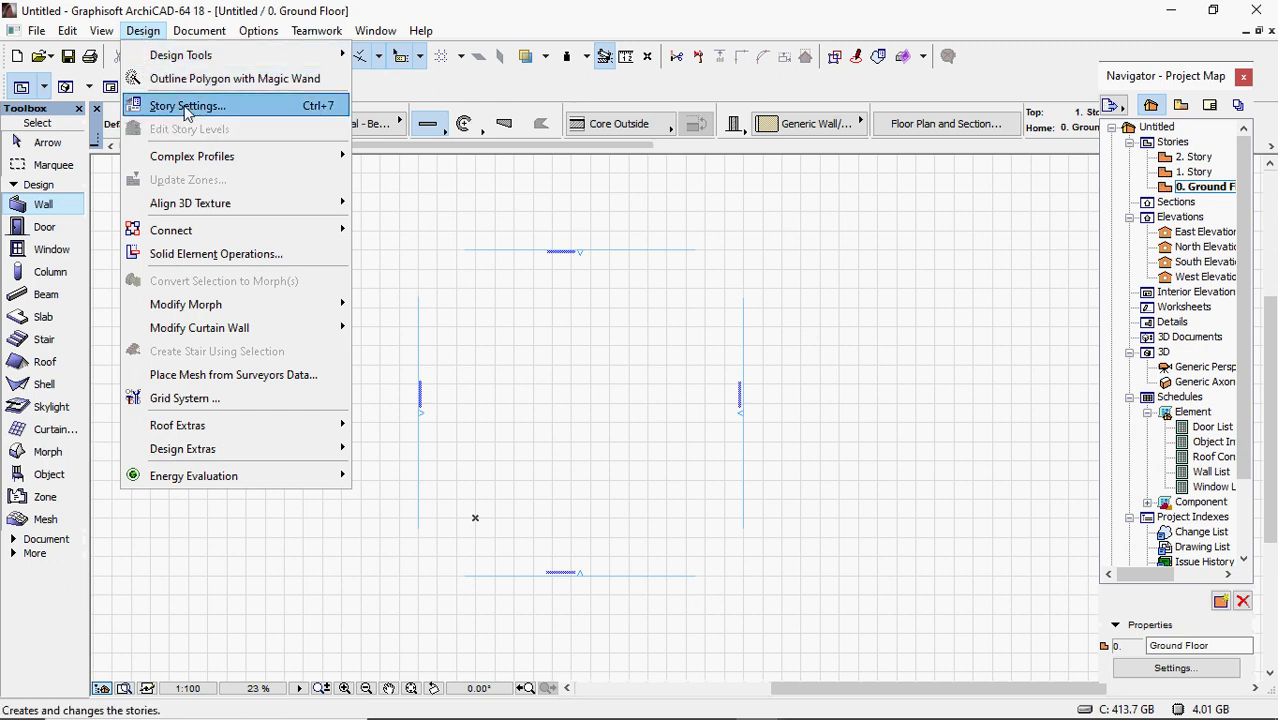
Review the commands for documentation, program options, teamwork, window arrangement and help.
{"action": "mouse_move", "coordinate": [193, 35]}
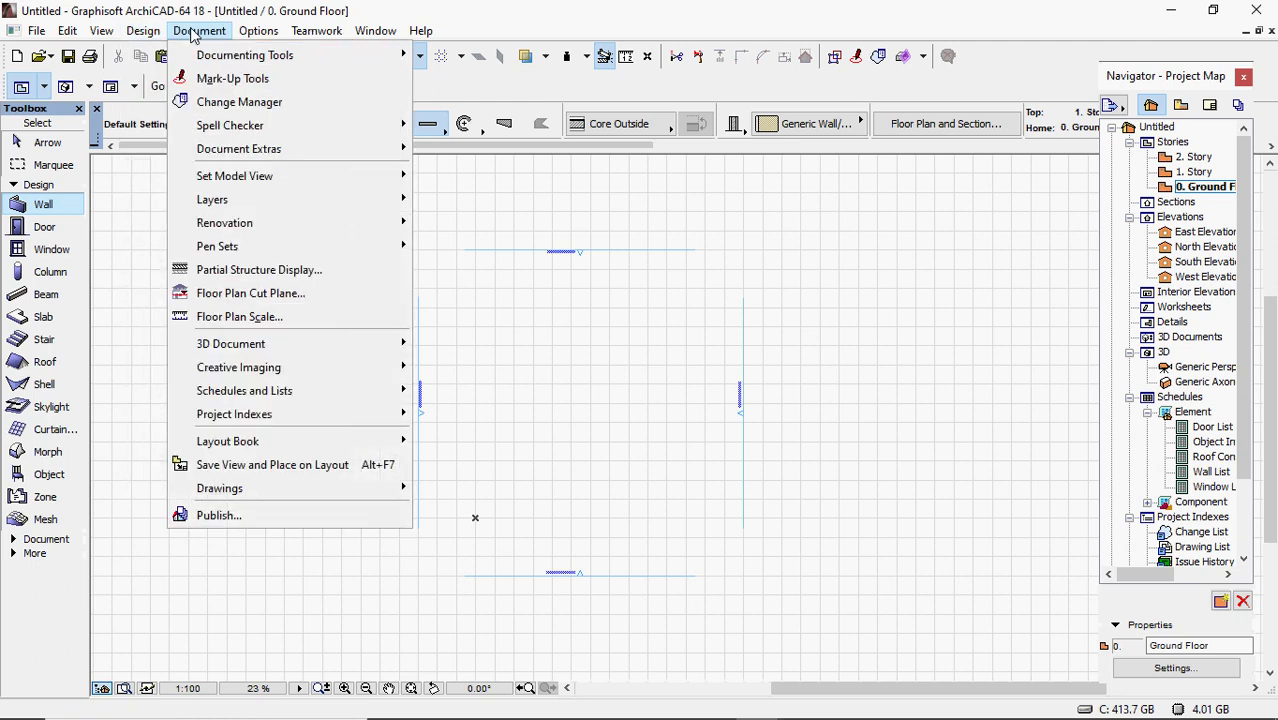
{"action": "mouse_move", "coordinate": [218, 56]}
{"action": "mouse_move", "coordinate": [265, 35]}
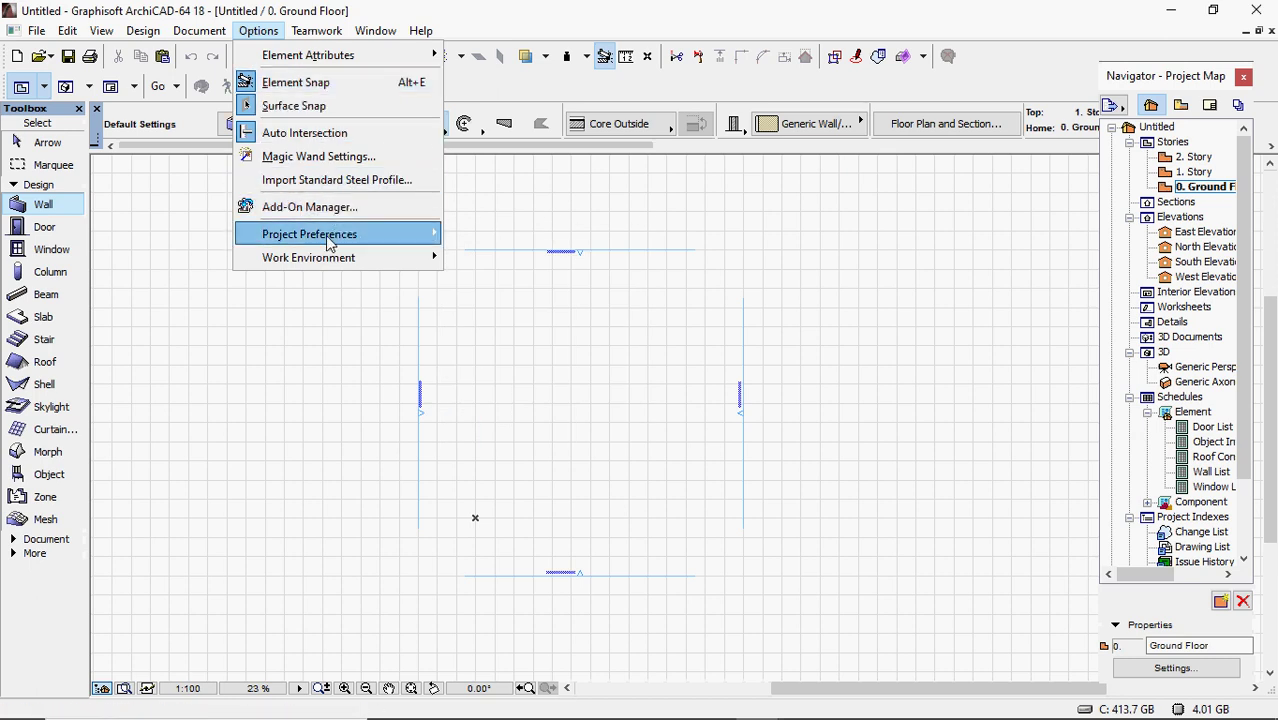
{"action": "mouse_move", "coordinate": [320, 243]}
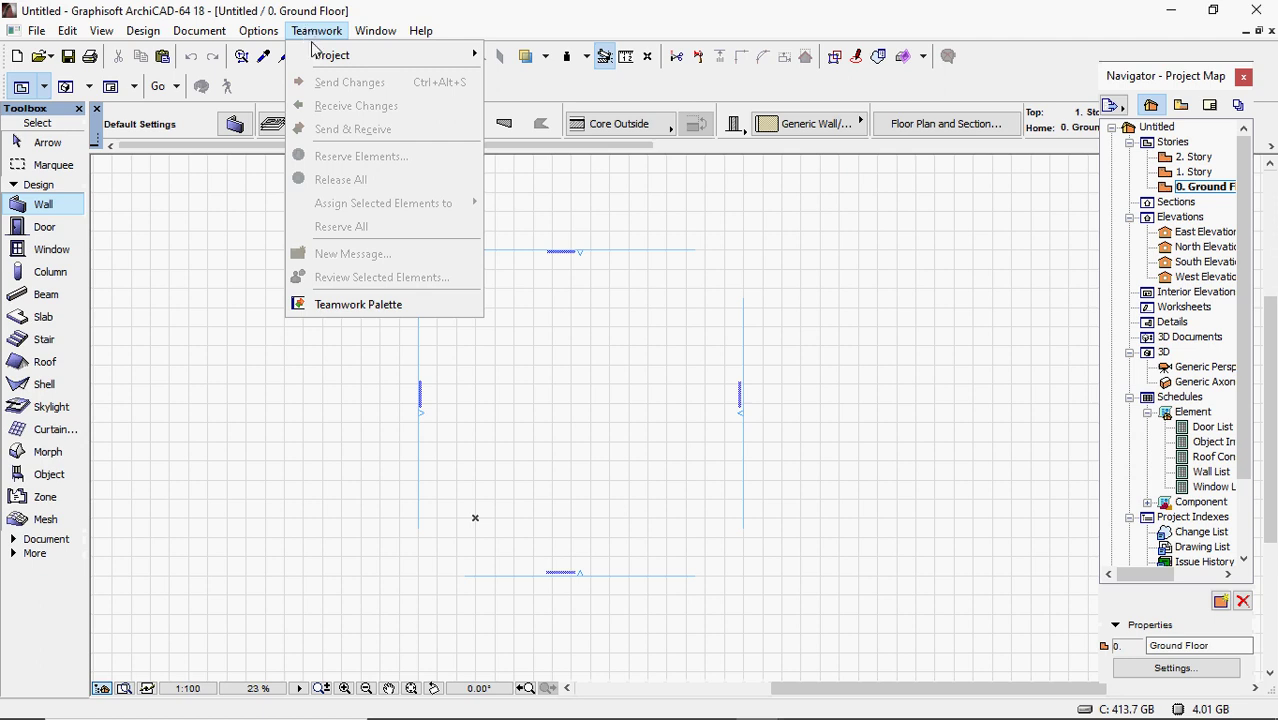
{"action": "mouse_move", "coordinate": [320, 58]}
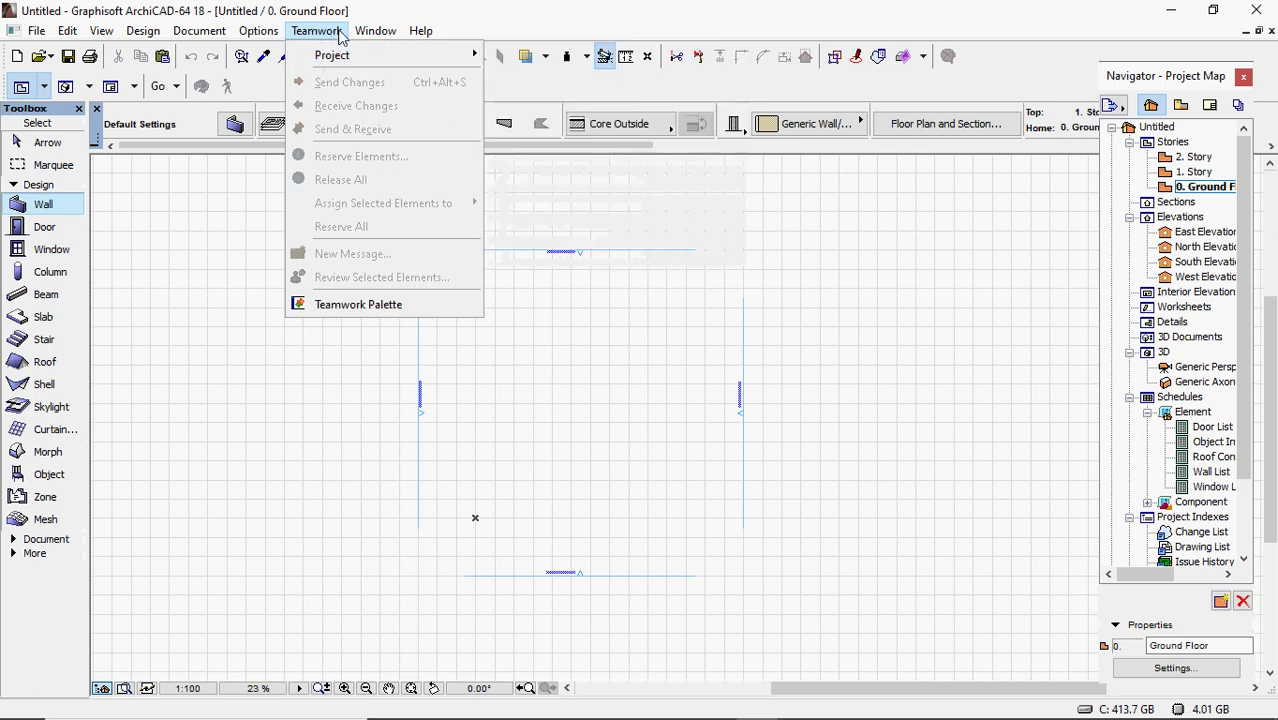
{"action": "mouse_move", "coordinate": [361, 30]}
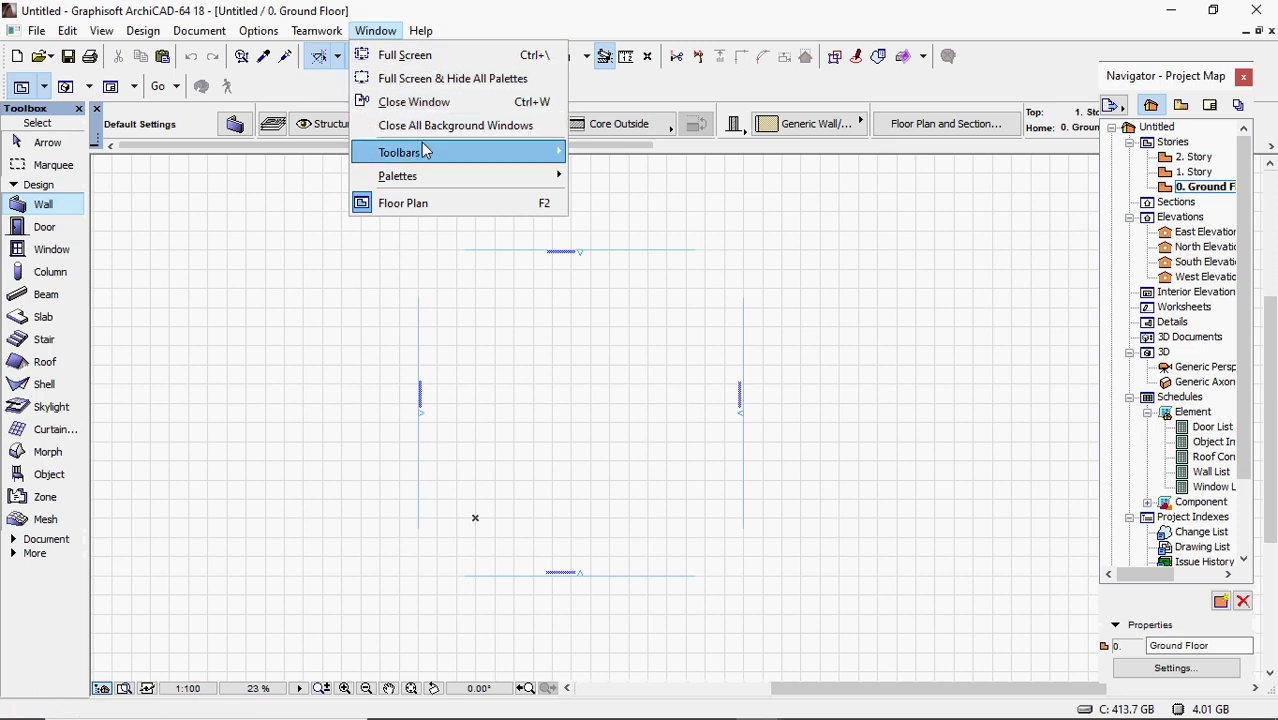
{"action": "mouse_move", "coordinate": [435, 186]}
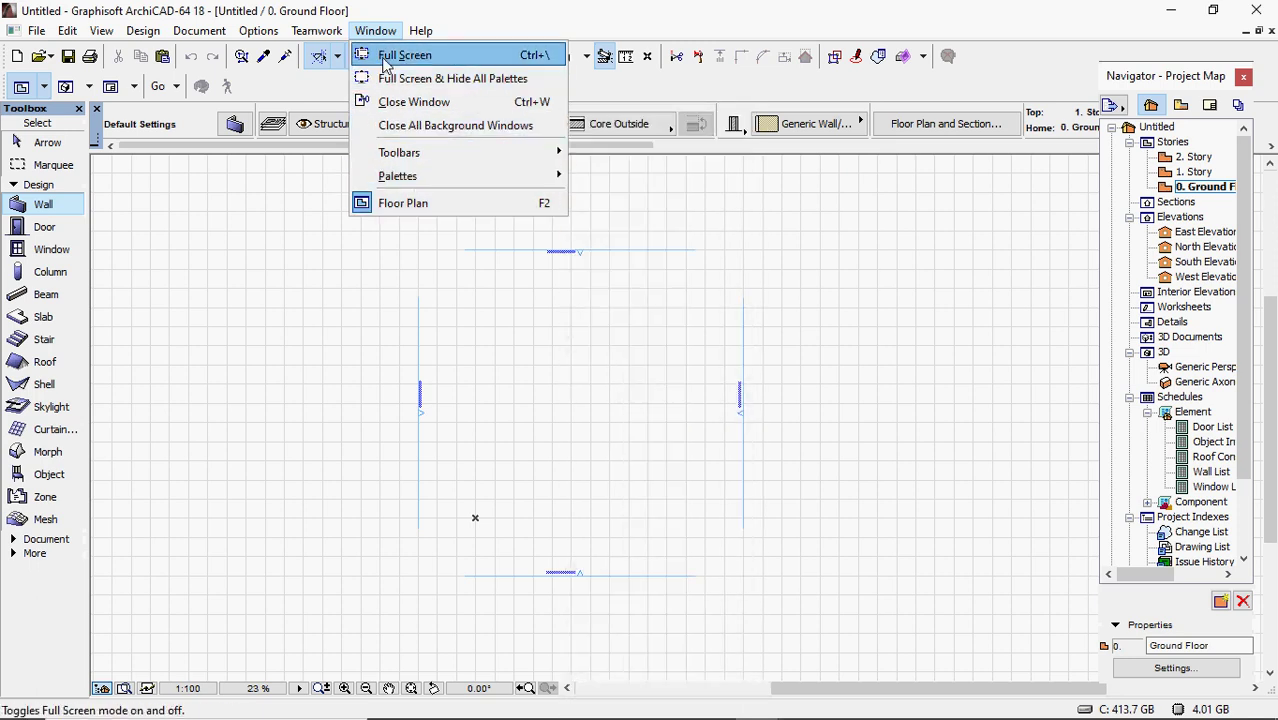
{"action": "mouse_move", "coordinate": [420, 31]}
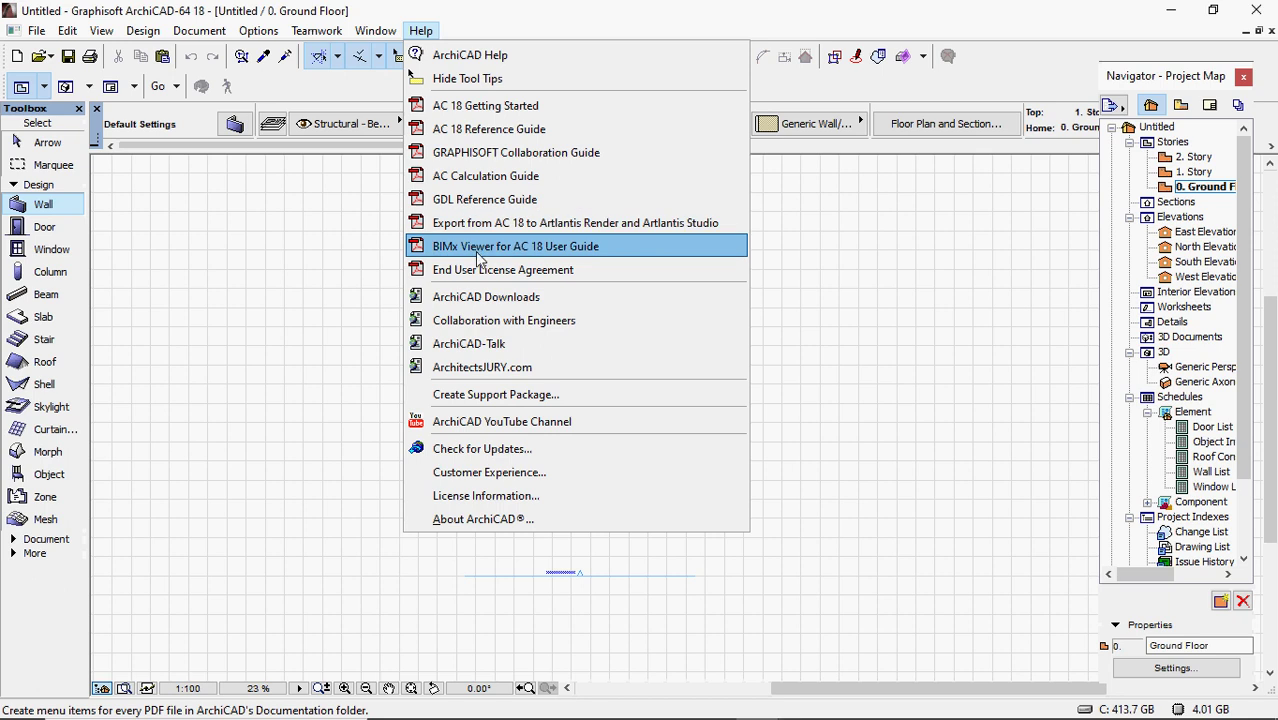
{"action": "left_click", "coordinate": [476, 20]}
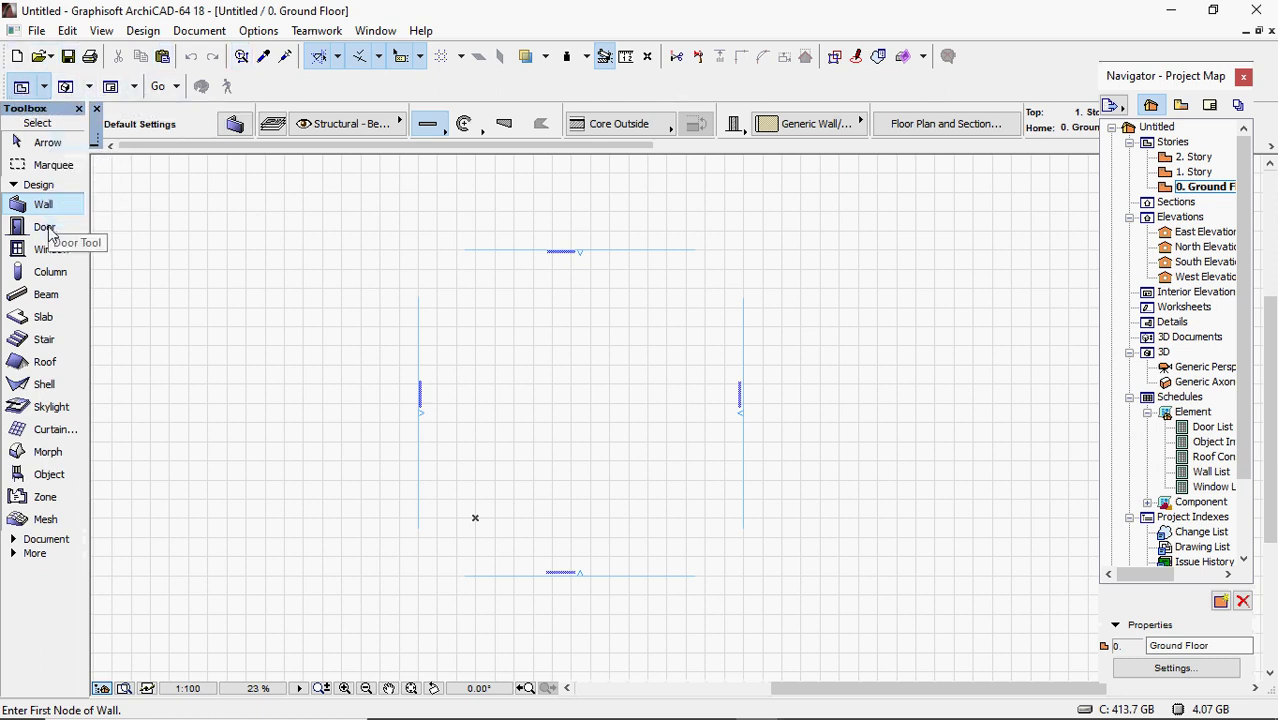
Examine the Design, Document and More tool groups one after another, and activate the Door tool.
{"action": "left_click", "coordinate": [15, 187]}
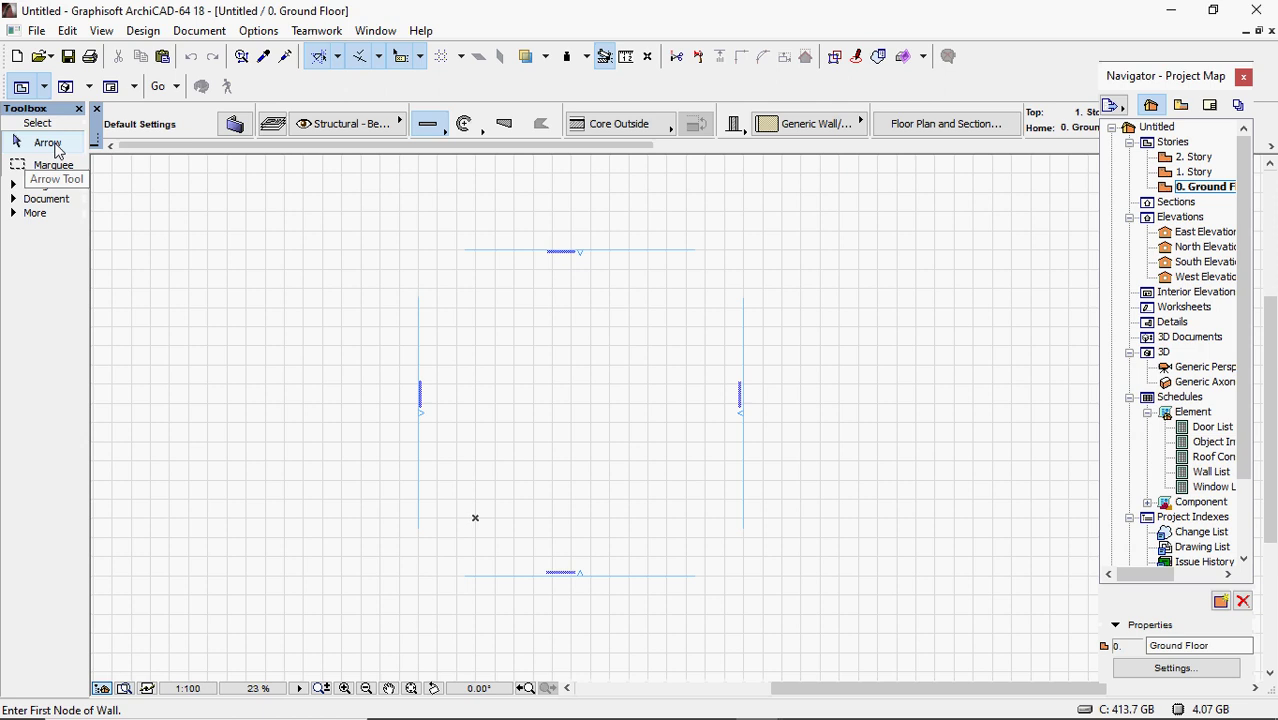
{"action": "left_click", "coordinate": [13, 186]}
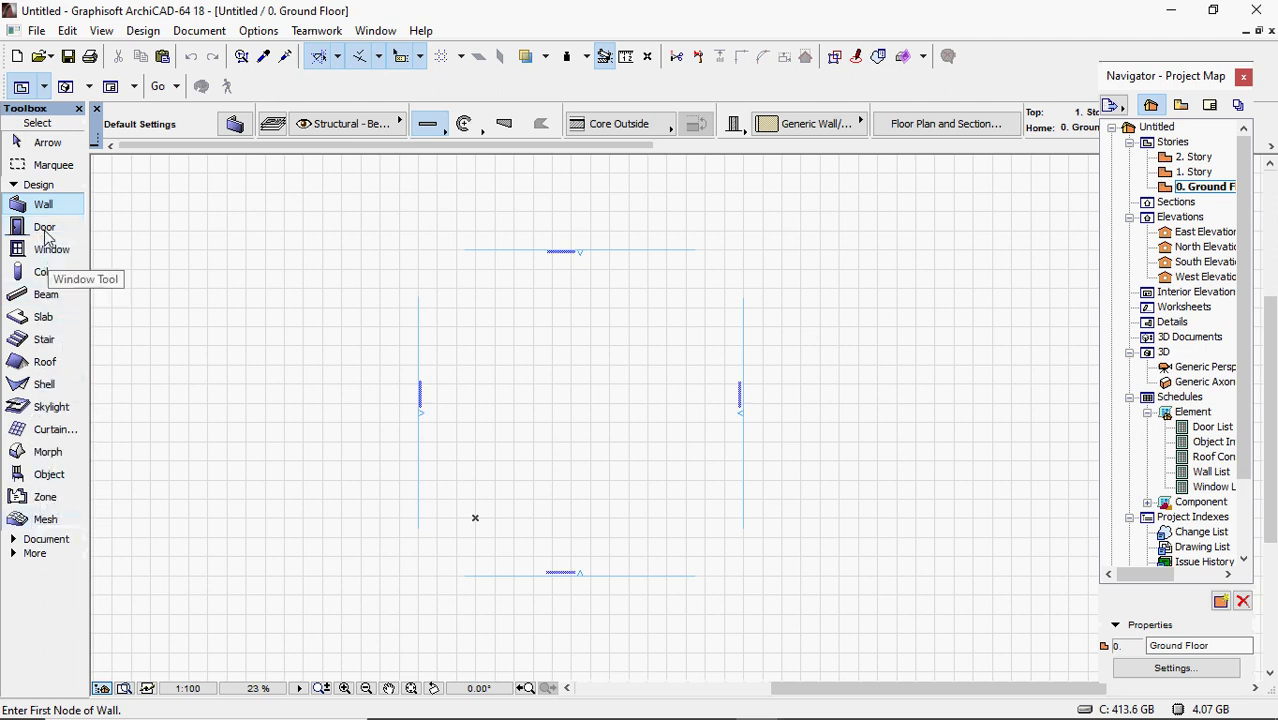
{"action": "left_click", "coordinate": [15, 540]}
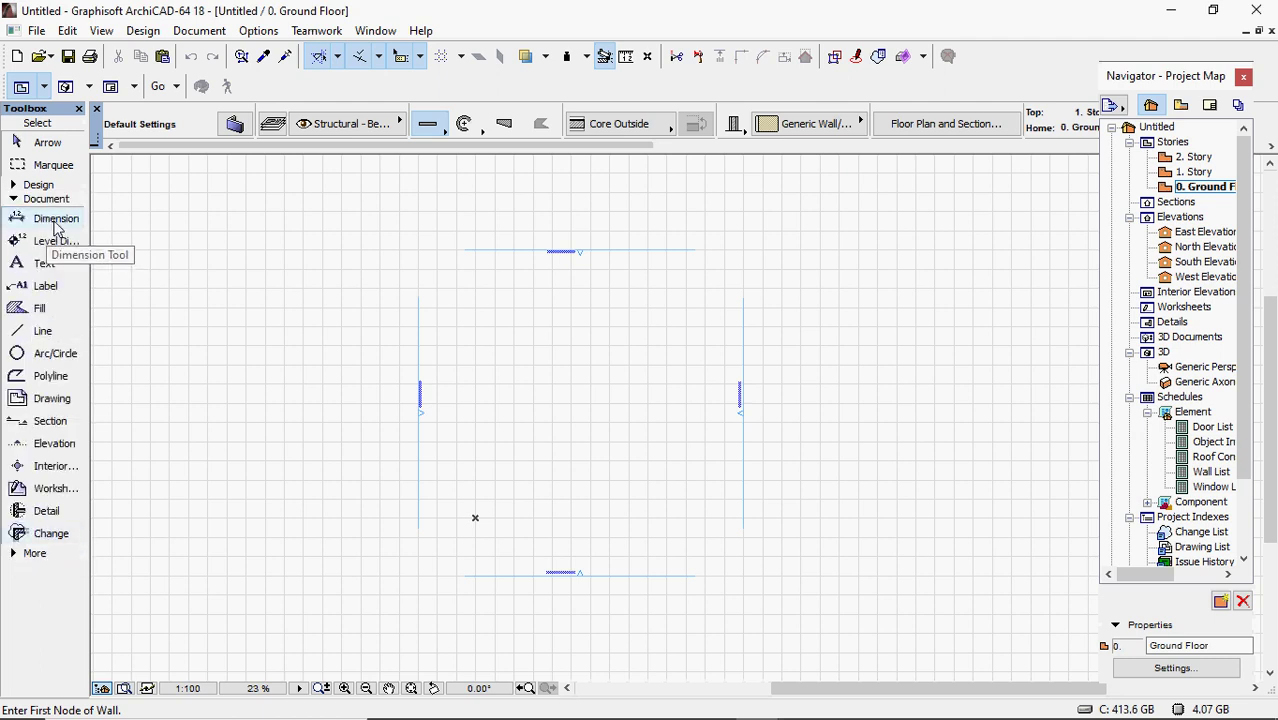
{"action": "left_click", "coordinate": [25, 553]}
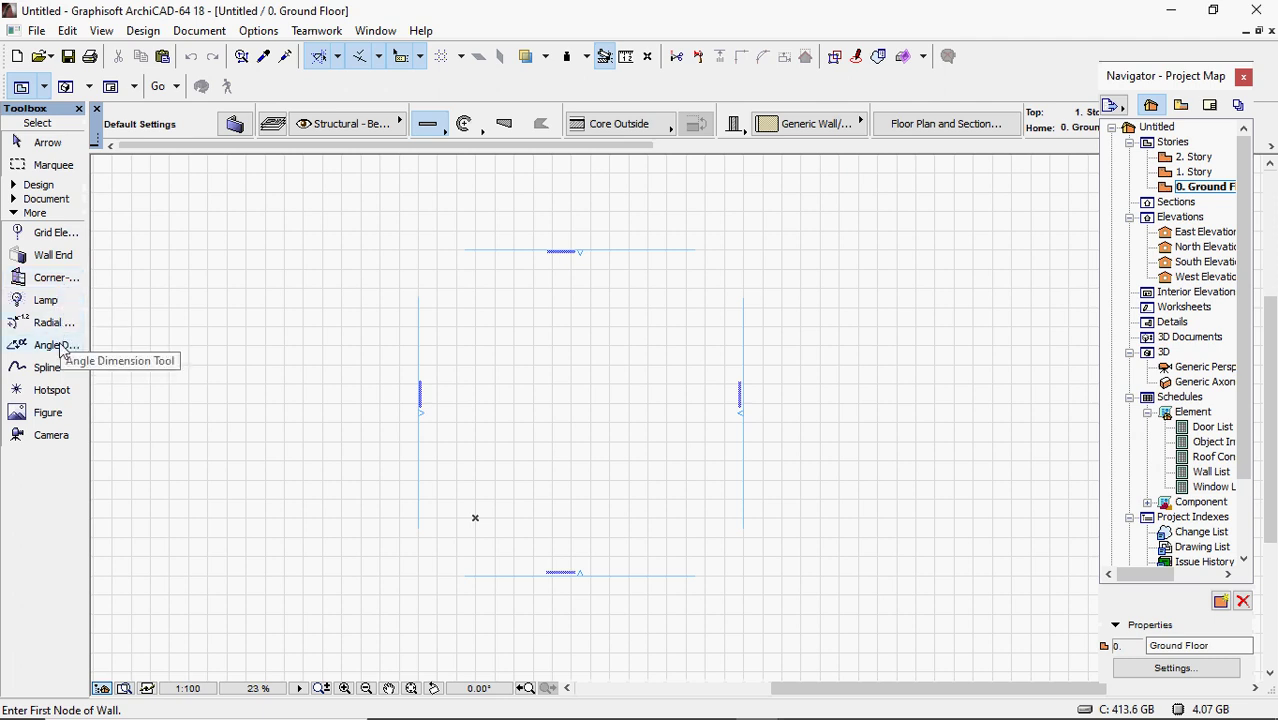
{"action": "left_click", "coordinate": [20, 213]}
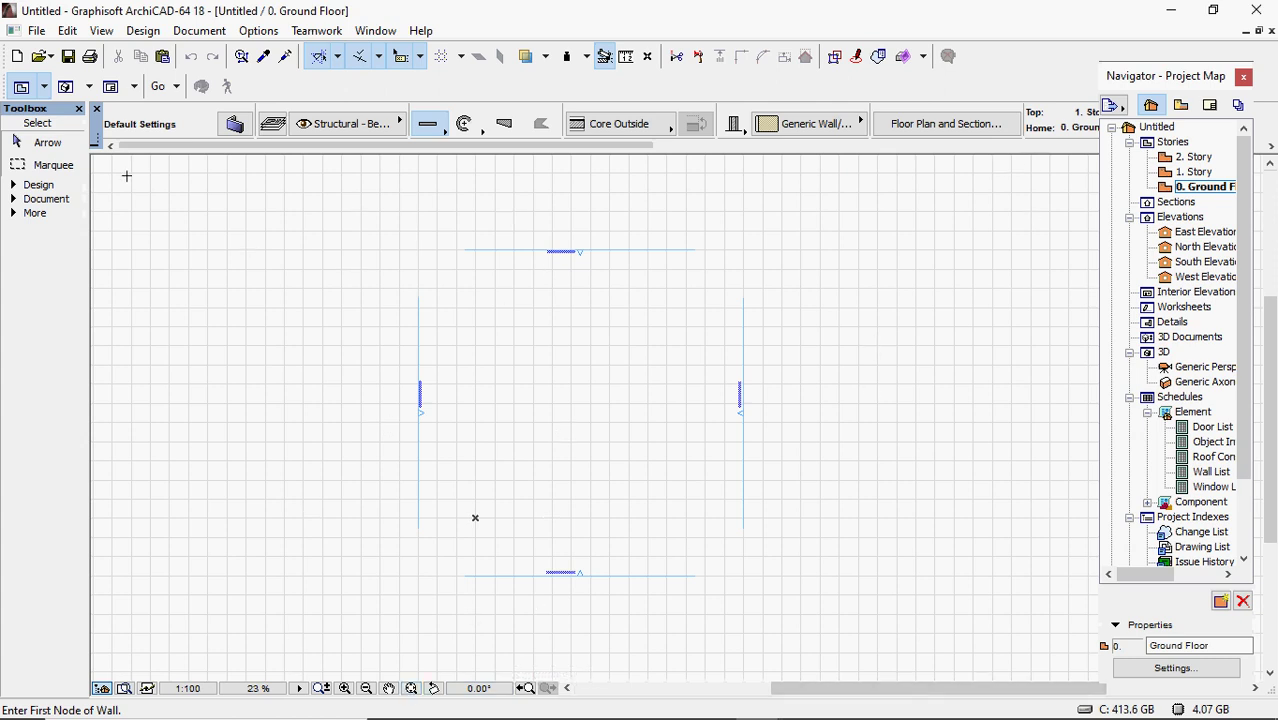
{"action": "left_click", "coordinate": [14, 187]}
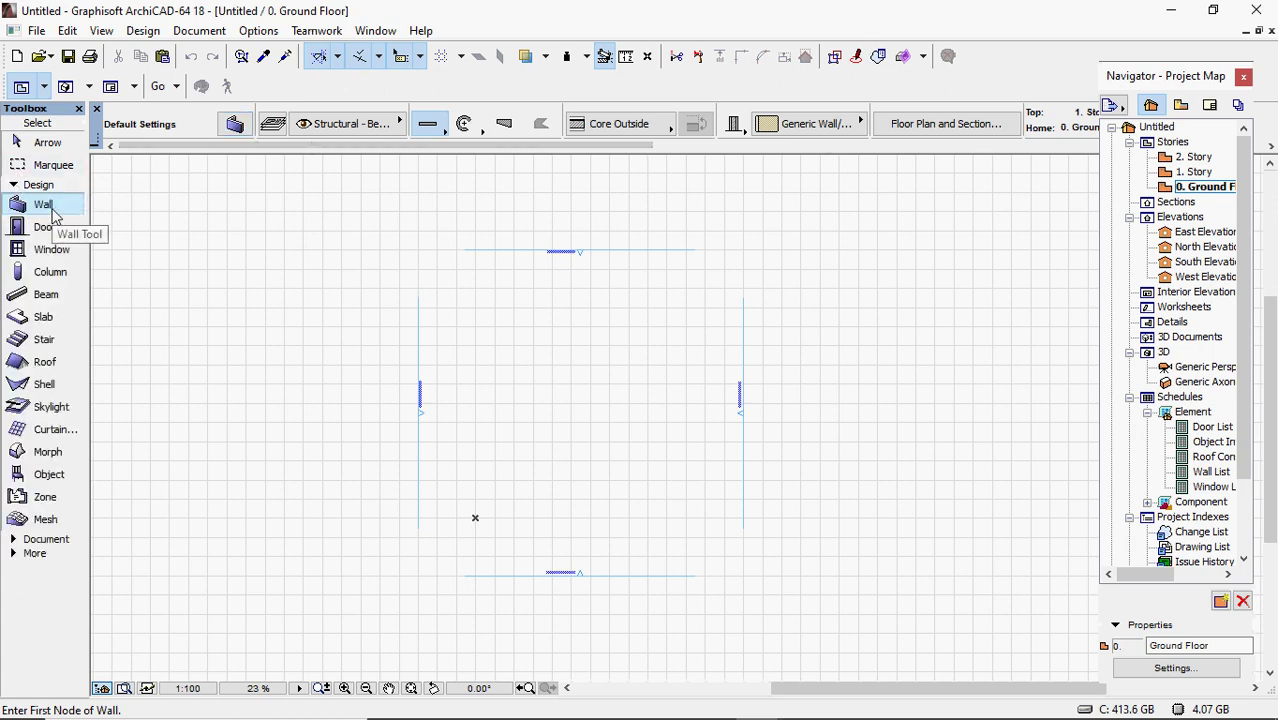
{"action": "left_click", "coordinate": [55, 227]}
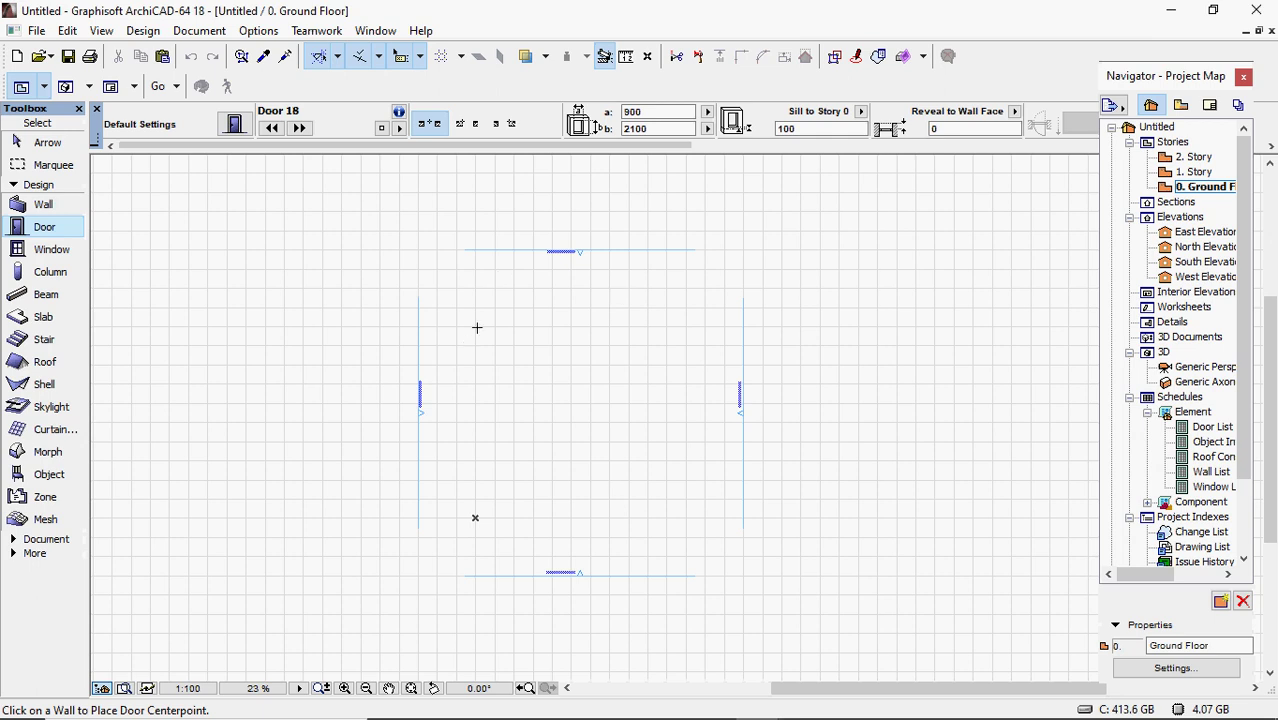
Examine the empty ground floor plan at closer and wider zoom levels, from the whole marker frame to its middle.
{"action": "scroll", "coordinate": [538, 405], "scroll_direction": "up", "scroll_amount": 5}
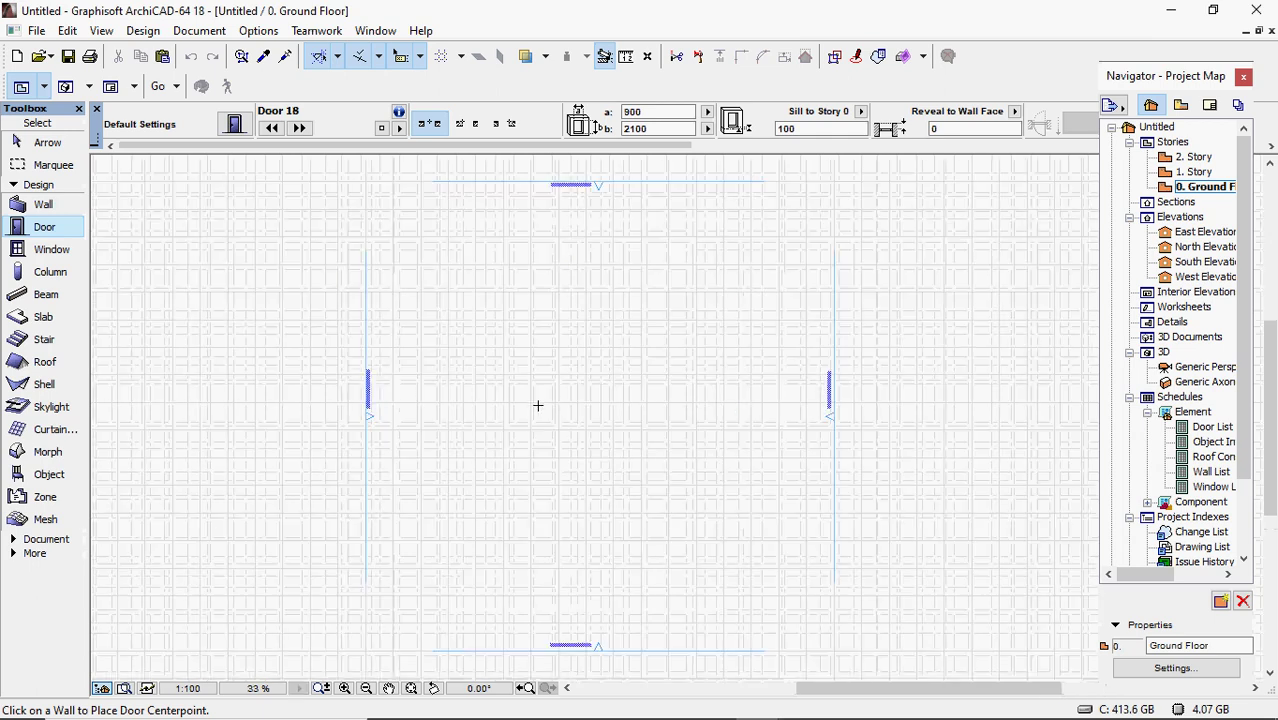
{"action": "scroll", "coordinate": [538, 405], "scroll_direction": "down", "scroll_amount": 3}
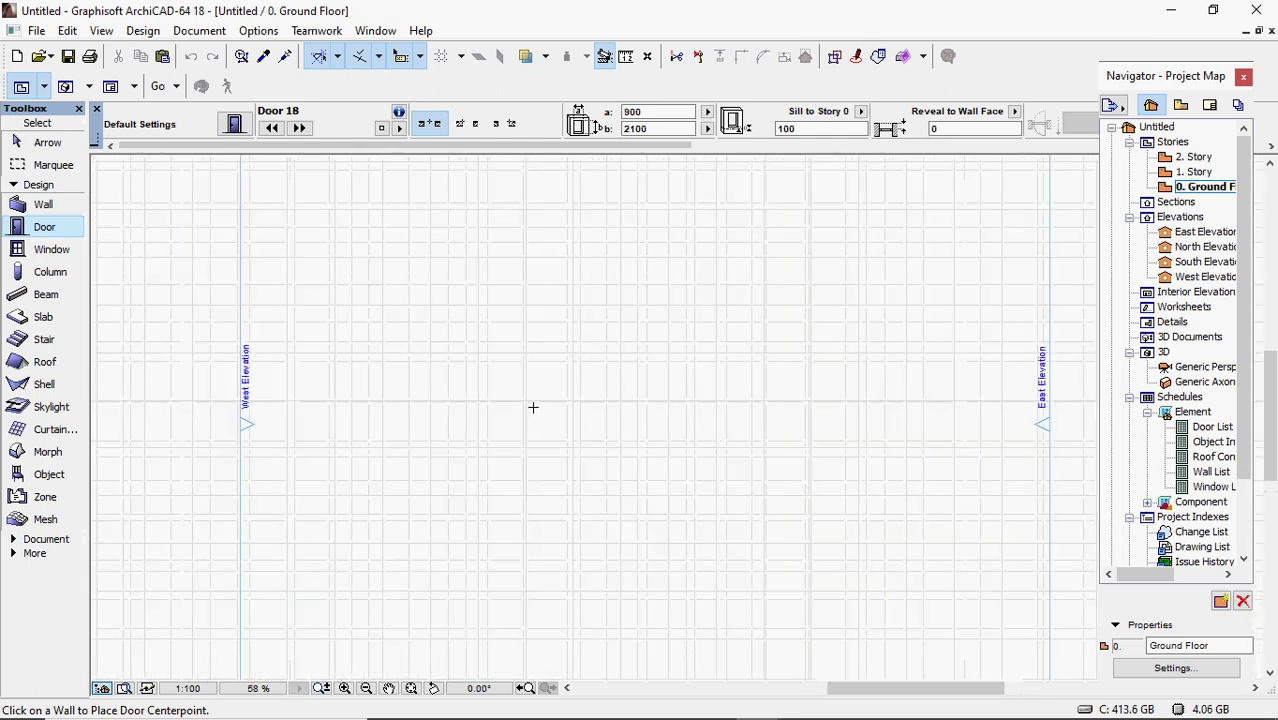
{"action": "scroll", "coordinate": [533, 405], "scroll_direction": "up", "scroll_amount": 1}
{"action": "scroll", "coordinate": [530, 408], "scroll_direction": "down", "scroll_amount": 1}
{"action": "scroll", "coordinate": [527, 411], "scroll_direction": "down", "scroll_amount": 1}
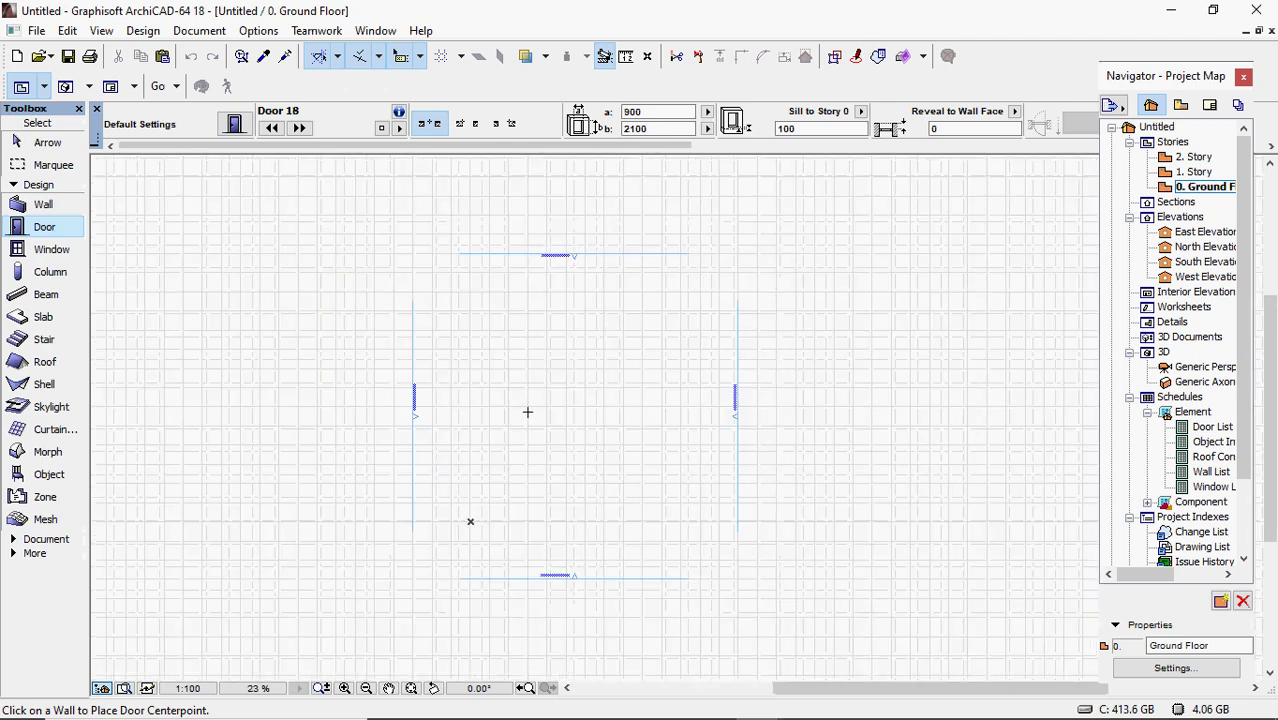
{"action": "scroll", "coordinate": [527, 411], "scroll_direction": "up", "scroll_amount": 1}
{"action": "scroll", "coordinate": [527, 411], "scroll_direction": "up", "scroll_amount": 1}
{"action": "scroll", "coordinate": [527, 411], "scroll_direction": "down", "scroll_amount": 2}
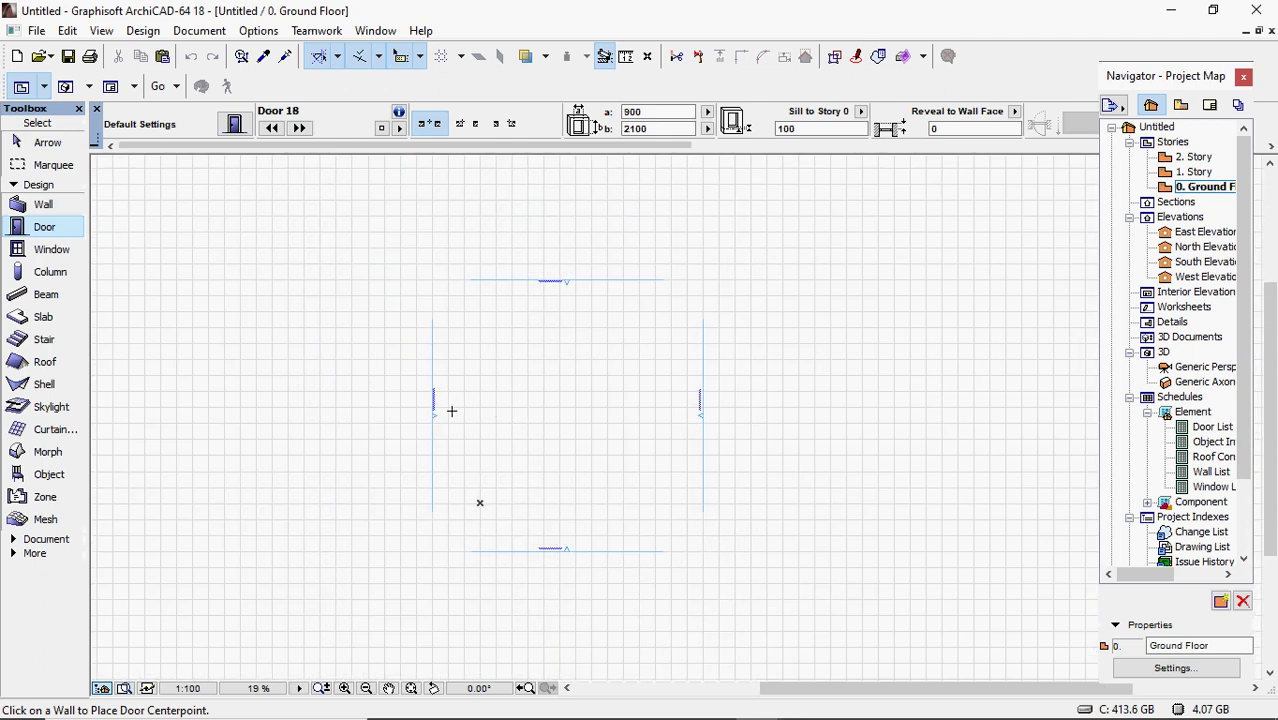
{"action": "scroll", "coordinate": [565, 408], "scroll_direction": "up", "scroll_amount": 1}
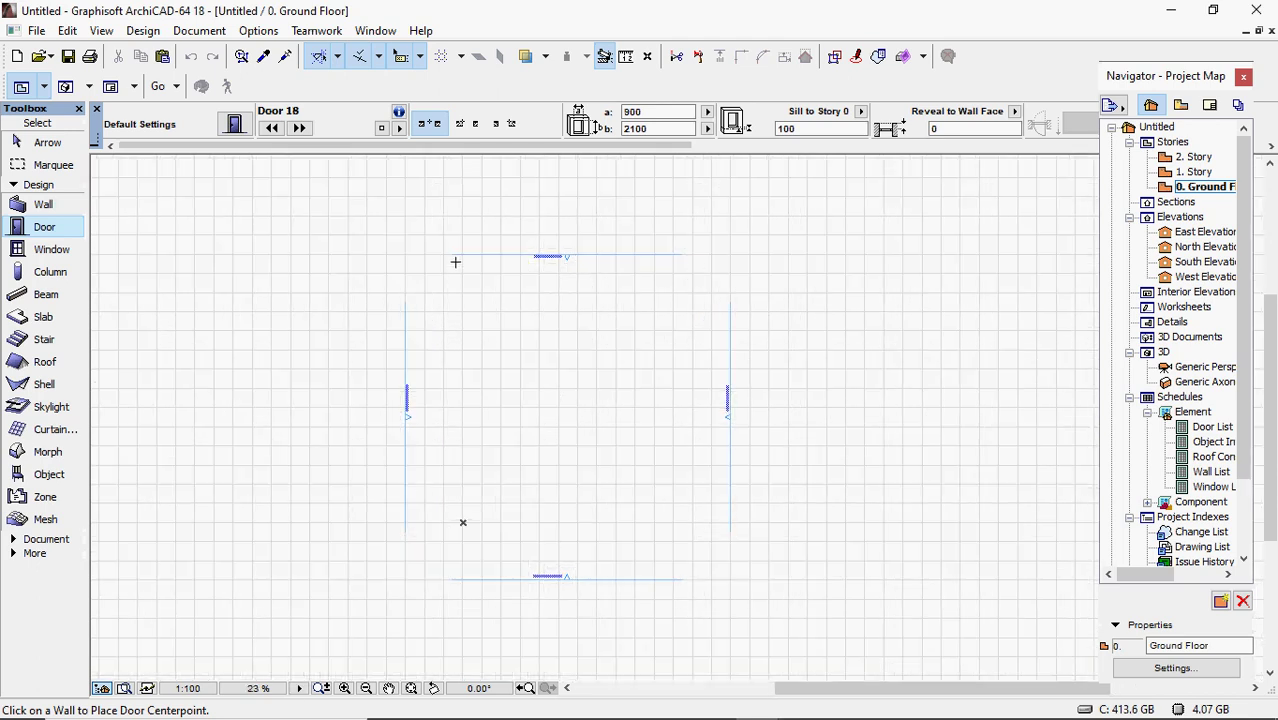
Inspect the West, North, East and South elevation markers up close, along with the empty drawing area between them.
{"action": "scroll", "coordinate": [417, 373], "scroll_direction": "up", "scroll_amount": 8}
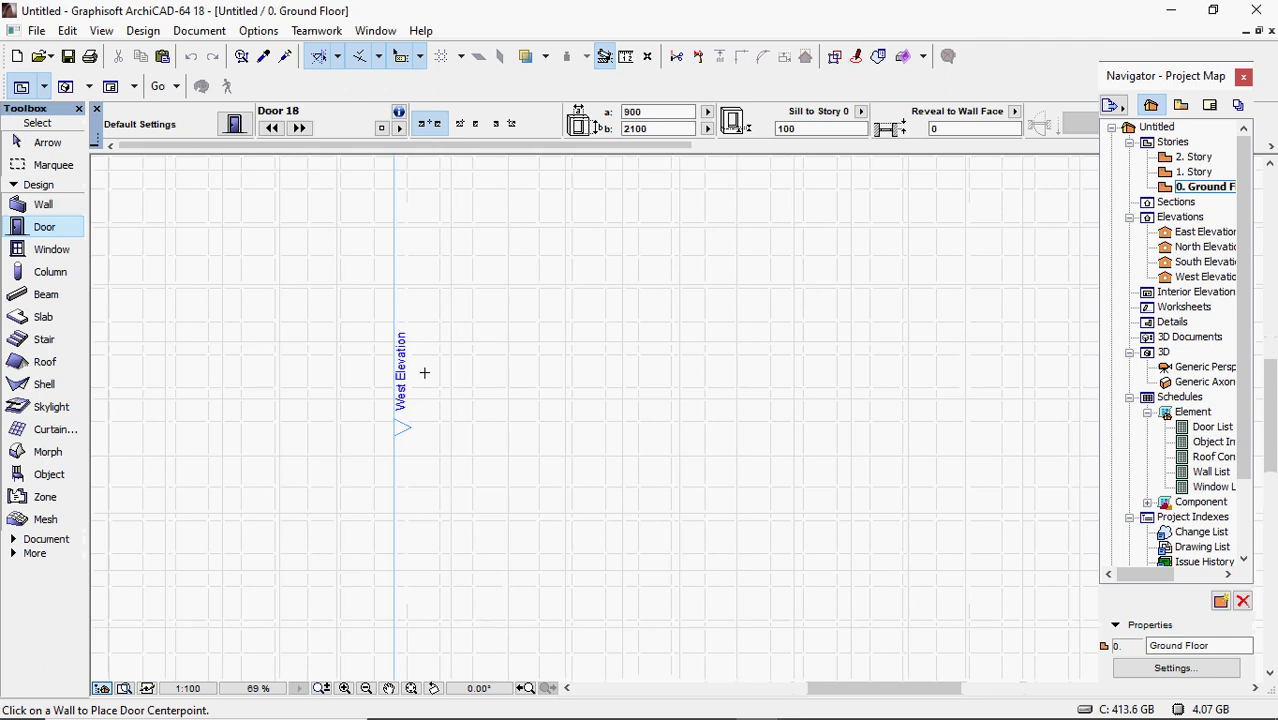
{"action": "scroll", "coordinate": [362, 370], "scroll_direction": "down", "scroll_amount": 2}
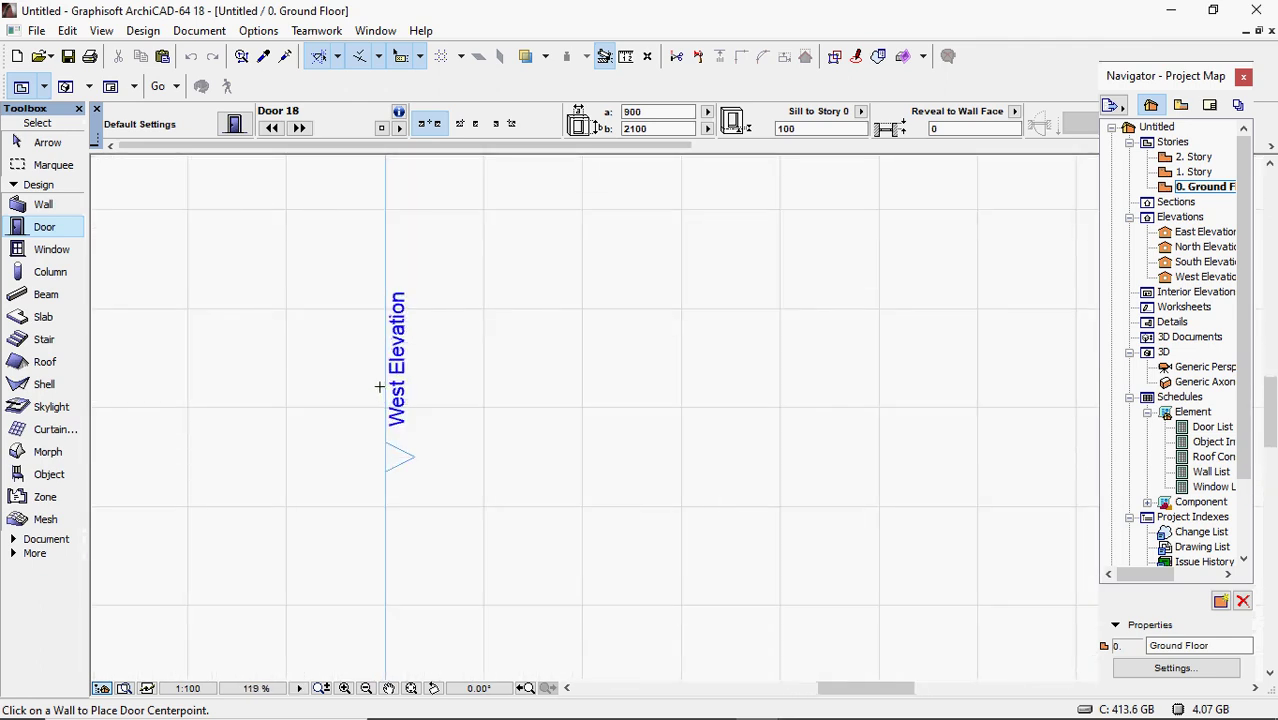
{"action": "scroll", "coordinate": [300, 358], "scroll_direction": "down", "scroll_amount": 5}
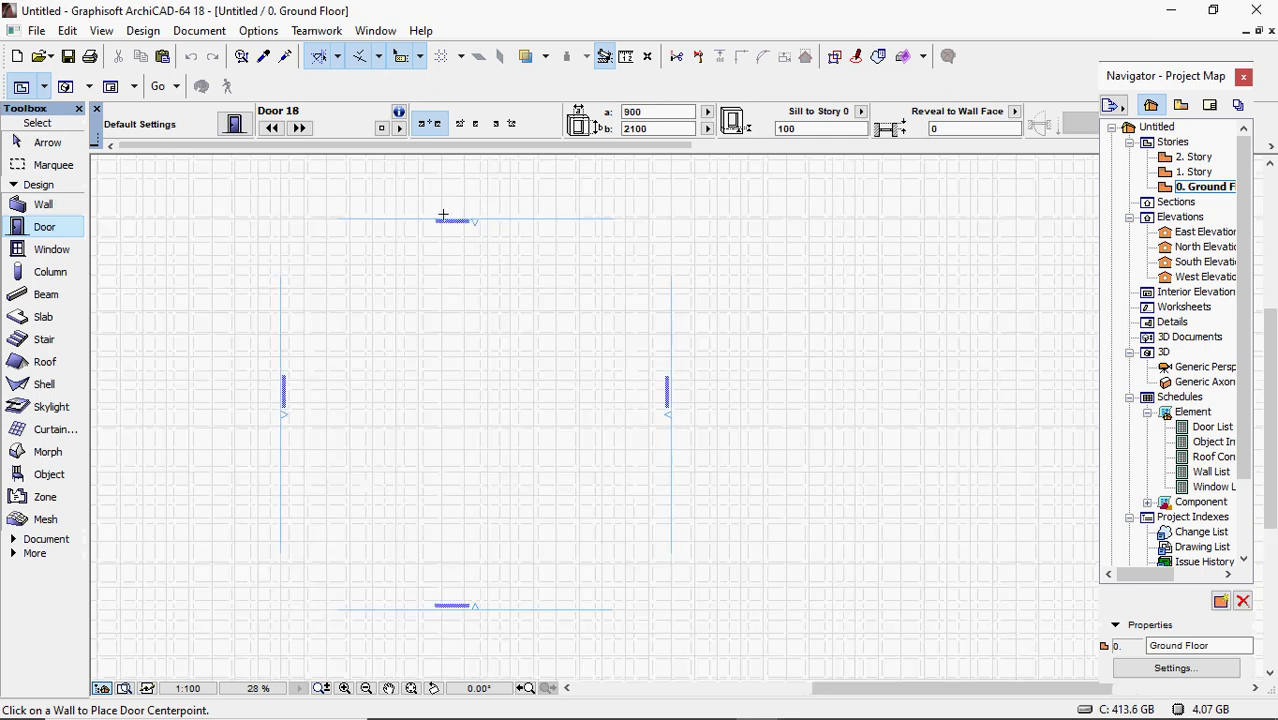
{"action": "scroll", "coordinate": [443, 214], "scroll_direction": "up", "scroll_amount": 7}
{"action": "scroll", "coordinate": [436, 218], "scroll_direction": "down", "scroll_amount": 10}
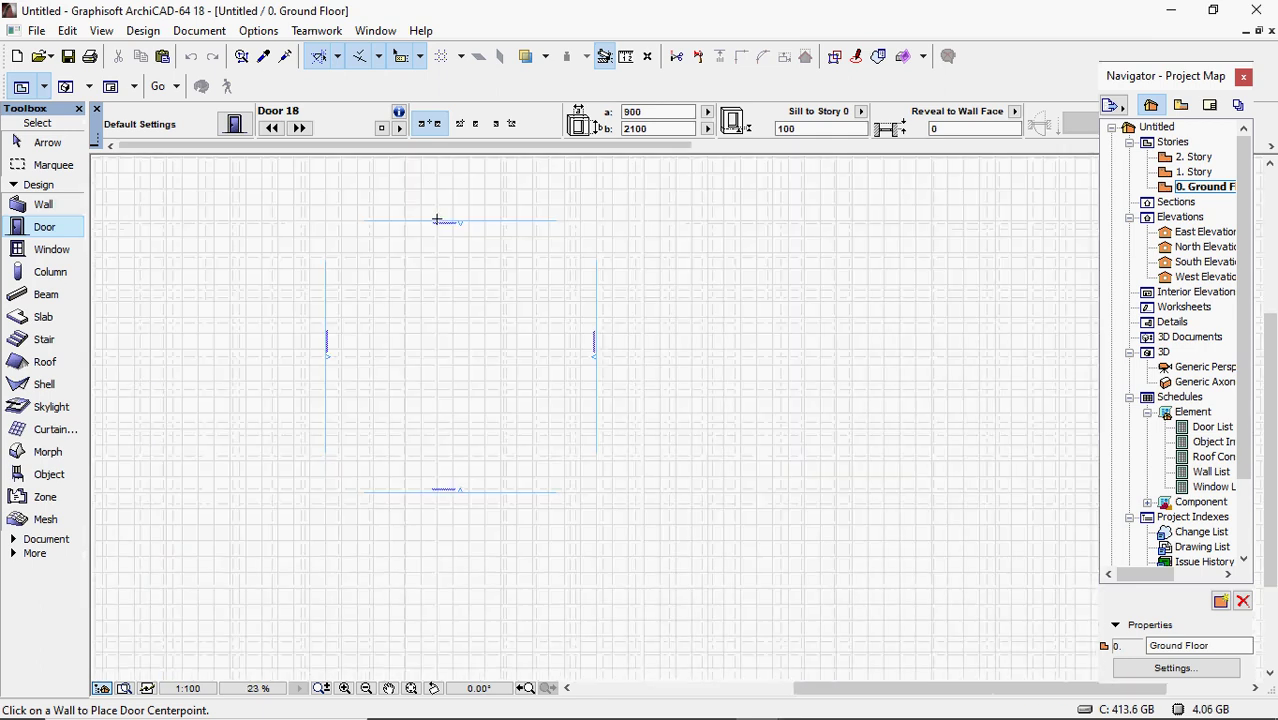
{"action": "scroll", "coordinate": [508, 282], "scroll_direction": "up", "scroll_amount": 10}
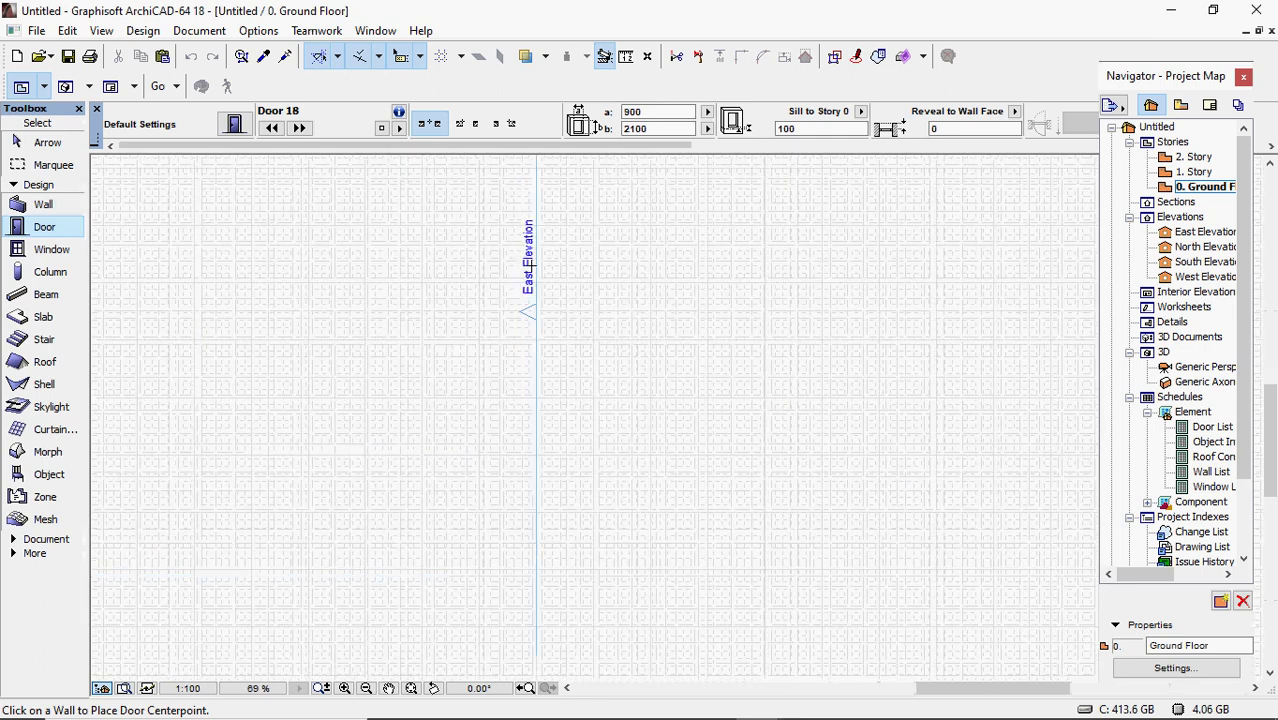
{"action": "scroll", "coordinate": [531, 265], "scroll_direction": "down", "scroll_amount": 9}
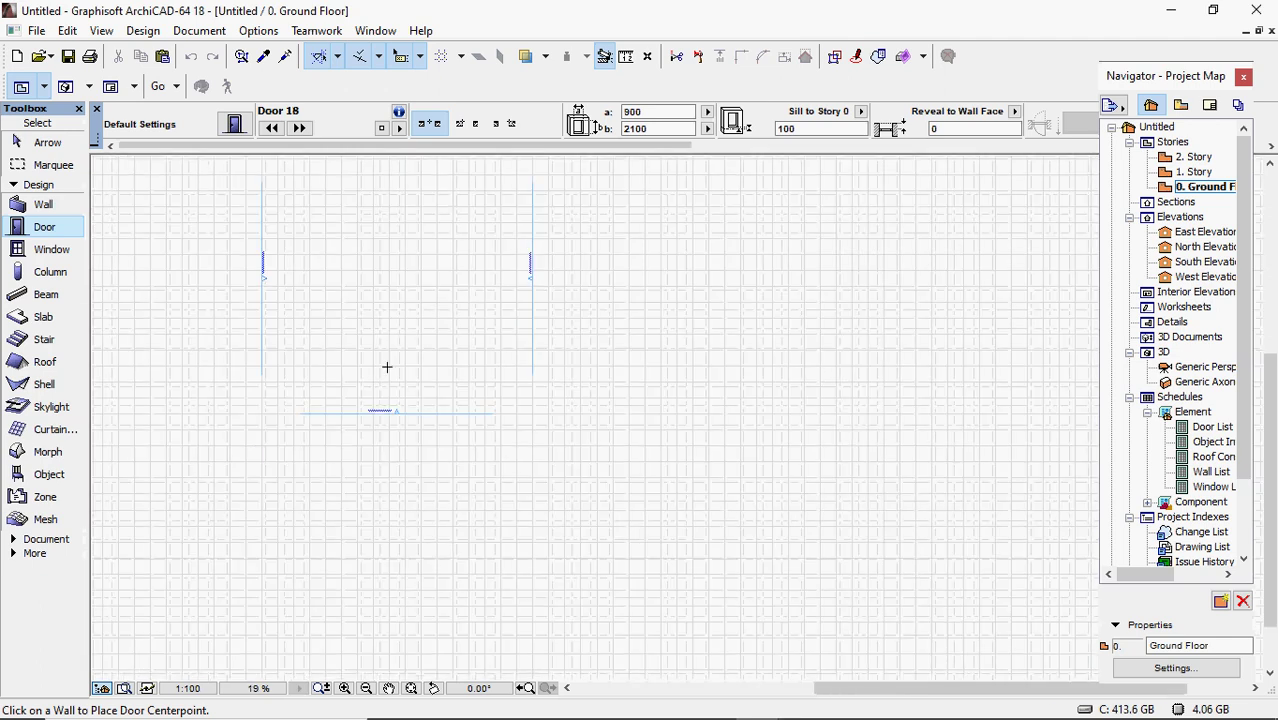
{"action": "scroll", "coordinate": [377, 411], "scroll_direction": "up", "scroll_amount": 7}
{"action": "scroll", "coordinate": [377, 410], "scroll_direction": "up", "scroll_amount": 4}
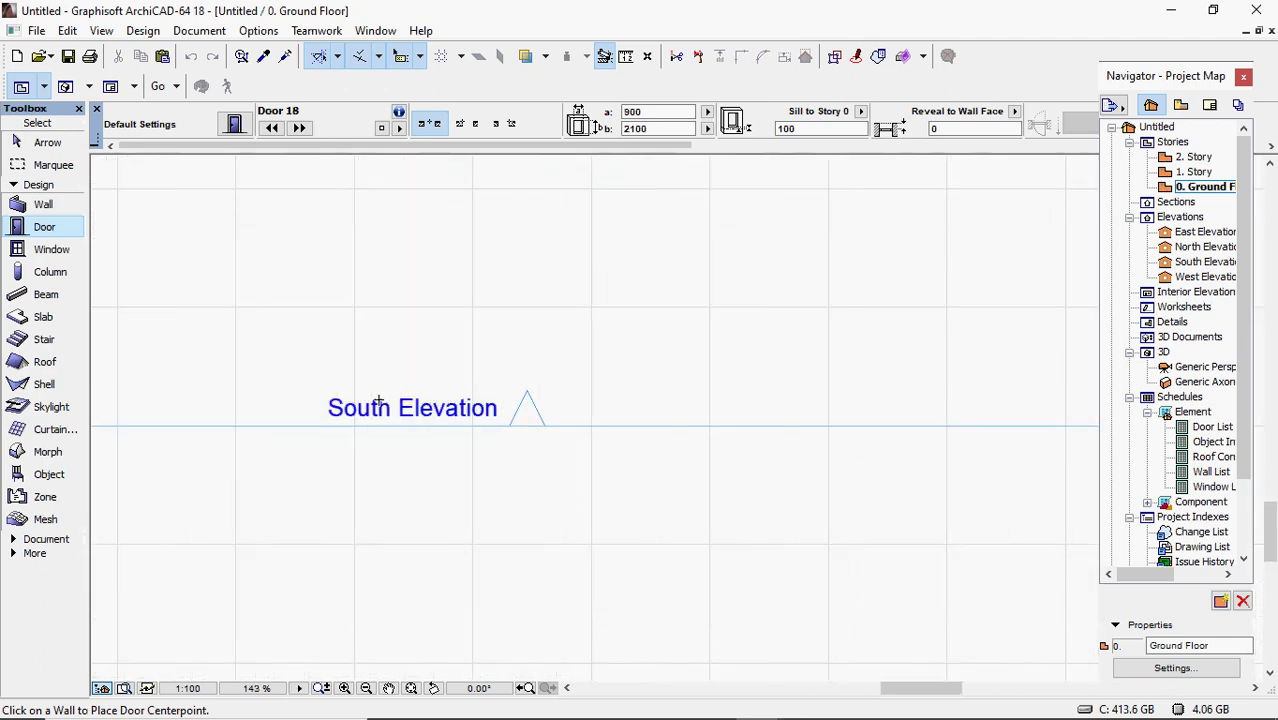
{"action": "scroll", "coordinate": [394, 487], "scroll_direction": "down", "scroll_amount": 8}
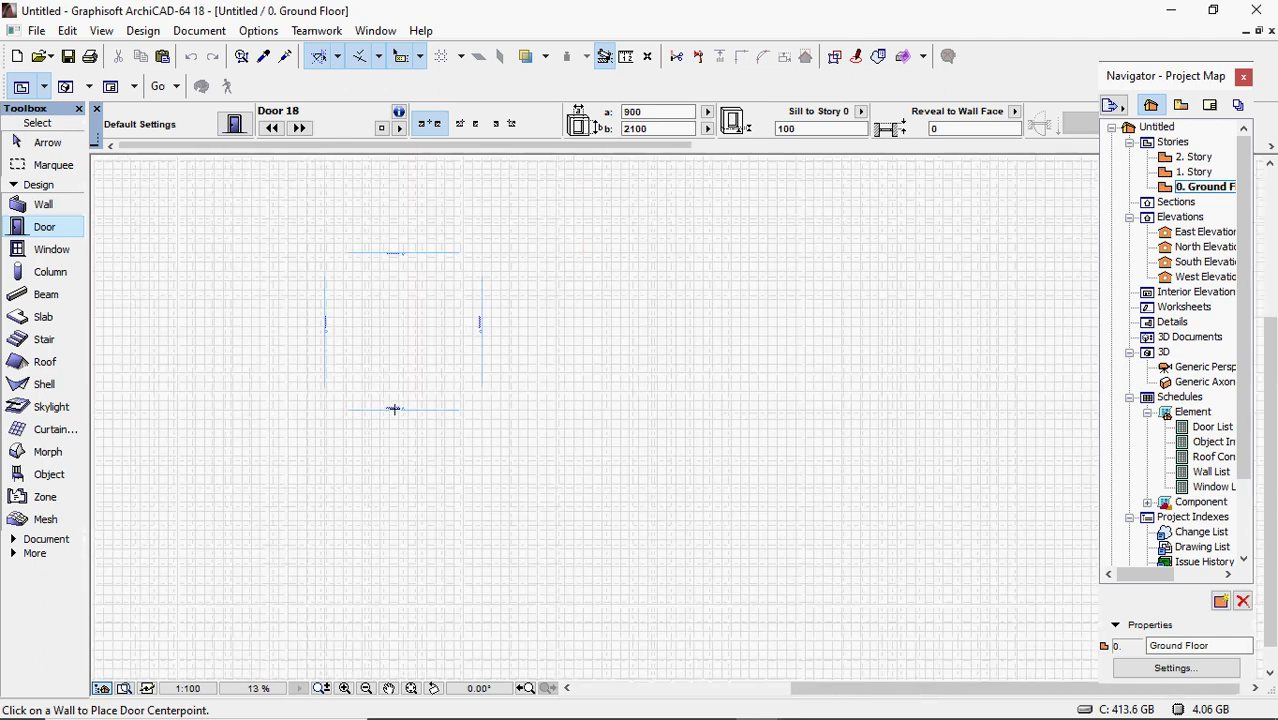
{"action": "scroll", "coordinate": [388, 236], "scroll_direction": "up", "scroll_amount": 7}
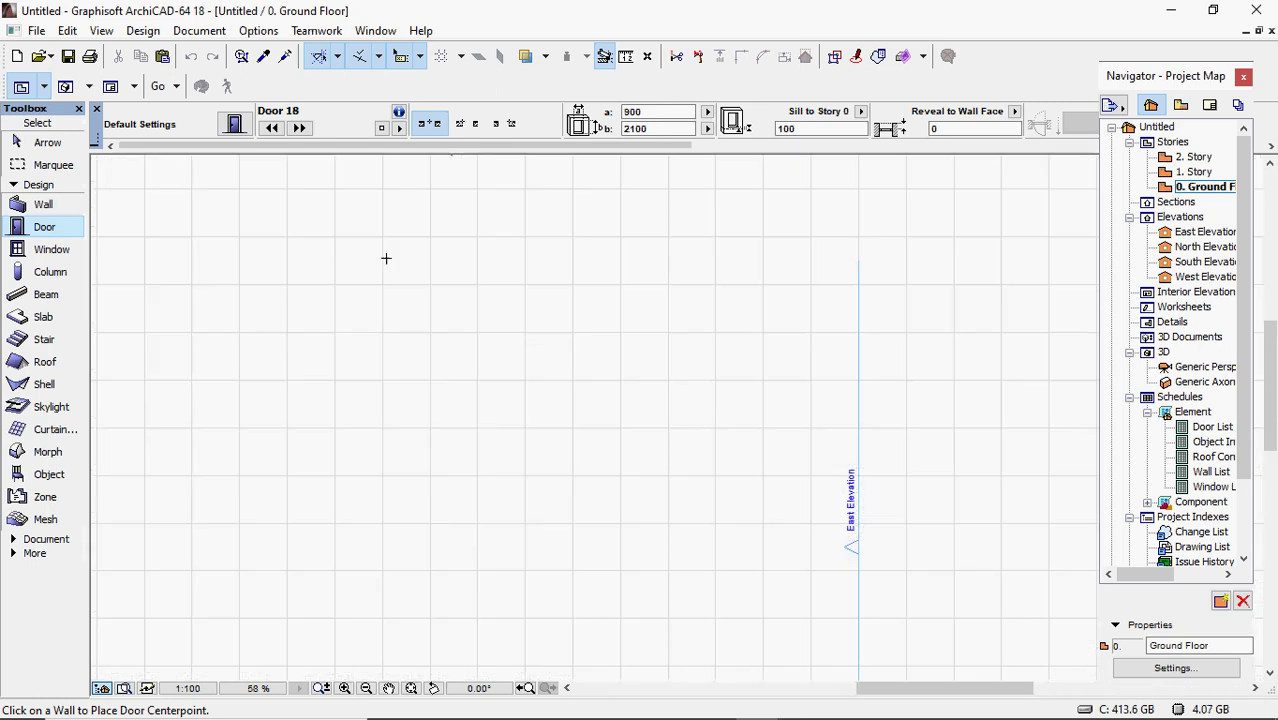
{"action": "scroll", "coordinate": [396, 298], "scroll_direction": "down", "scroll_amount": 4}
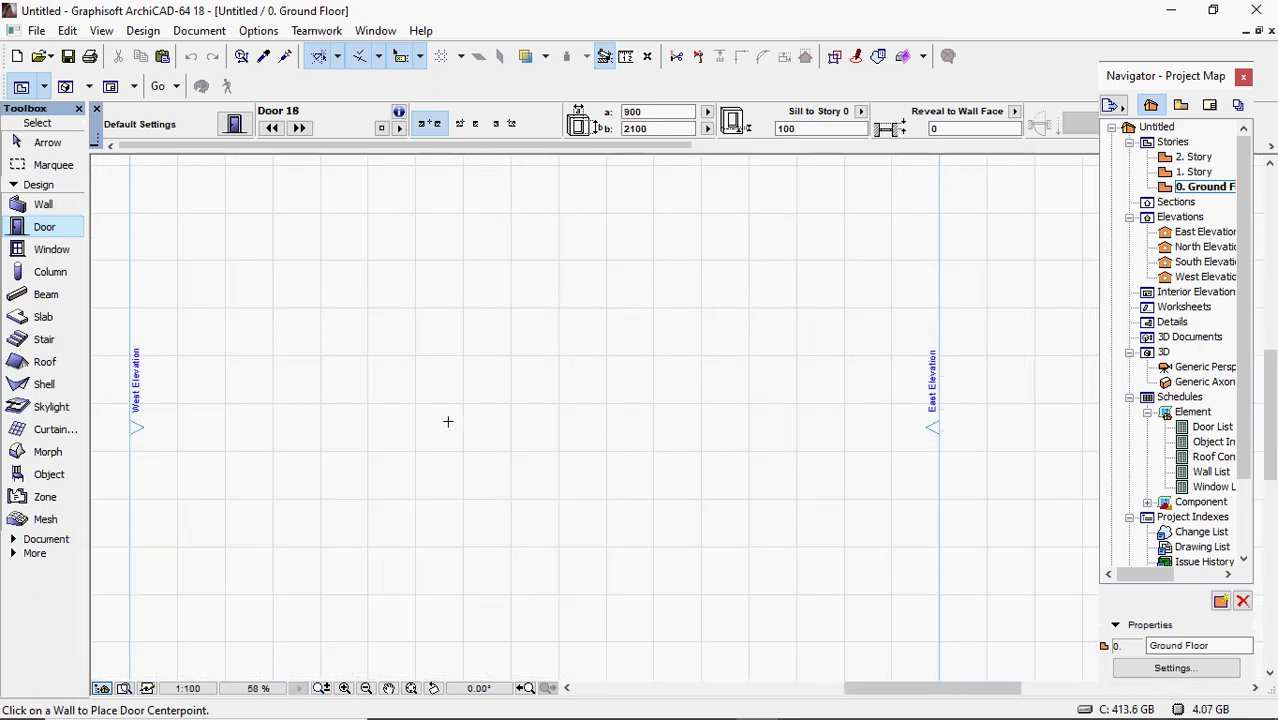
{"action": "scroll", "coordinate": [450, 421], "scroll_direction": "up", "scroll_amount": 3}
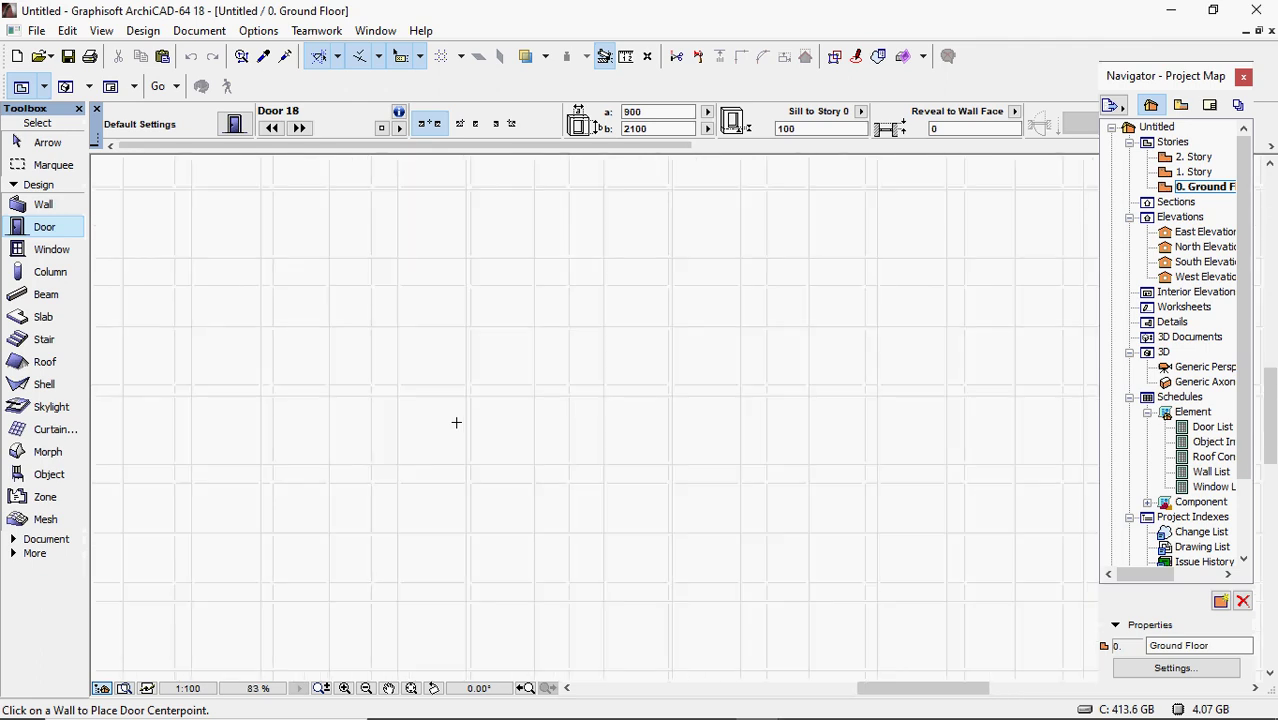
{"action": "scroll", "coordinate": [456, 421], "scroll_direction": "down", "scroll_amount": 1}
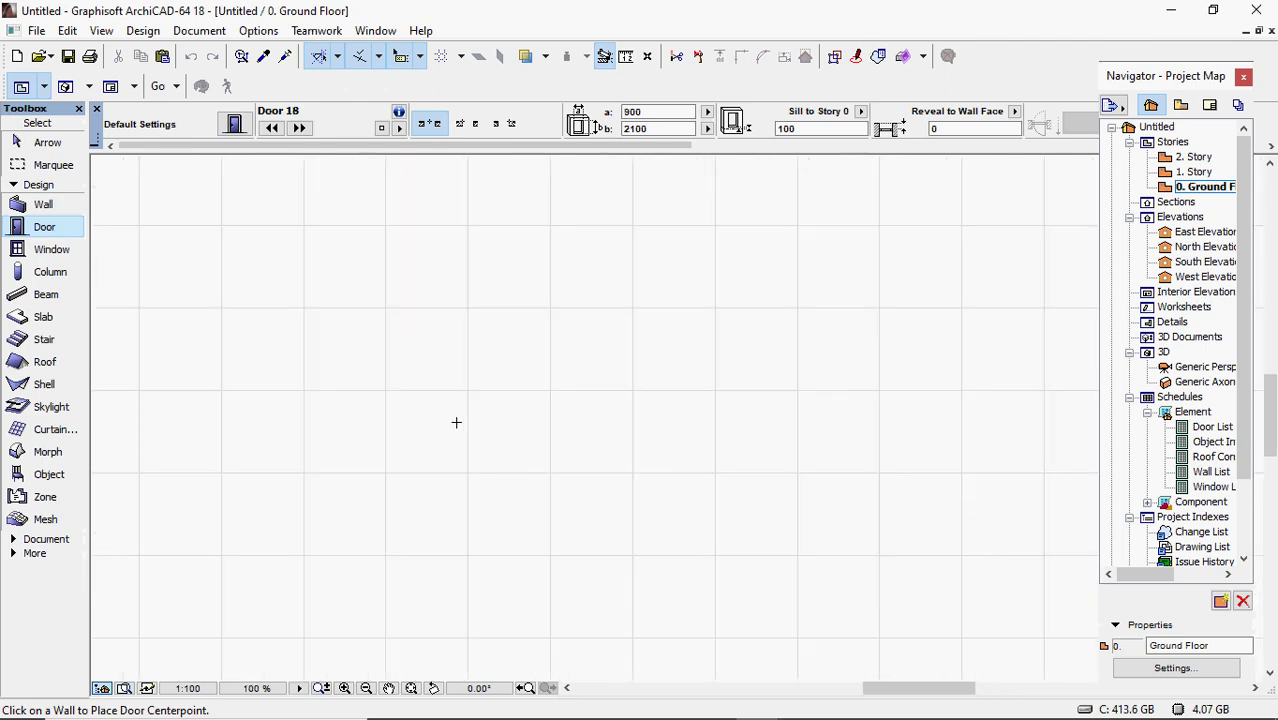